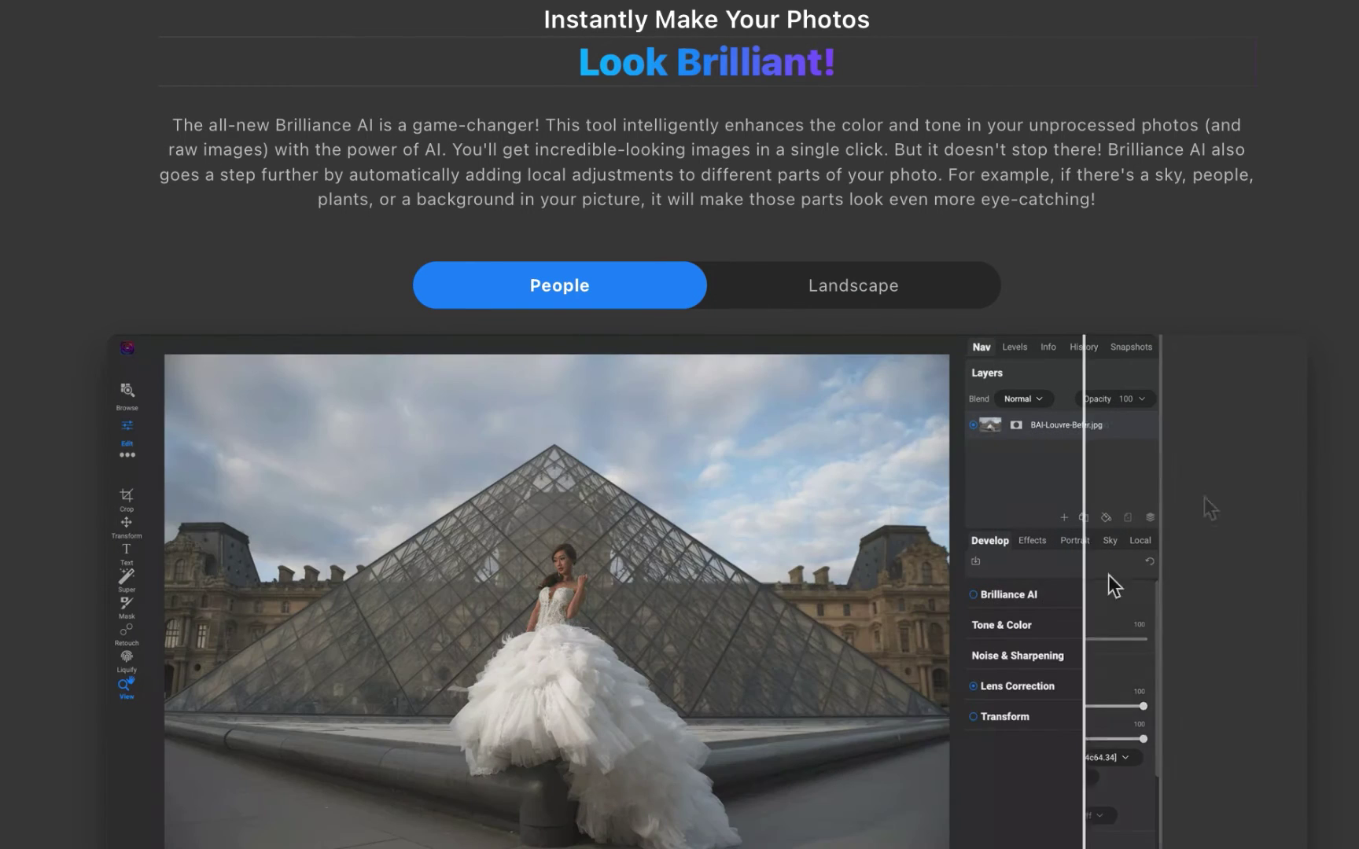
# Step: Switch the website demo to Landscape and run, undo, then rerun Brilliance AI on the sample
pyautogui.click(869, 297)
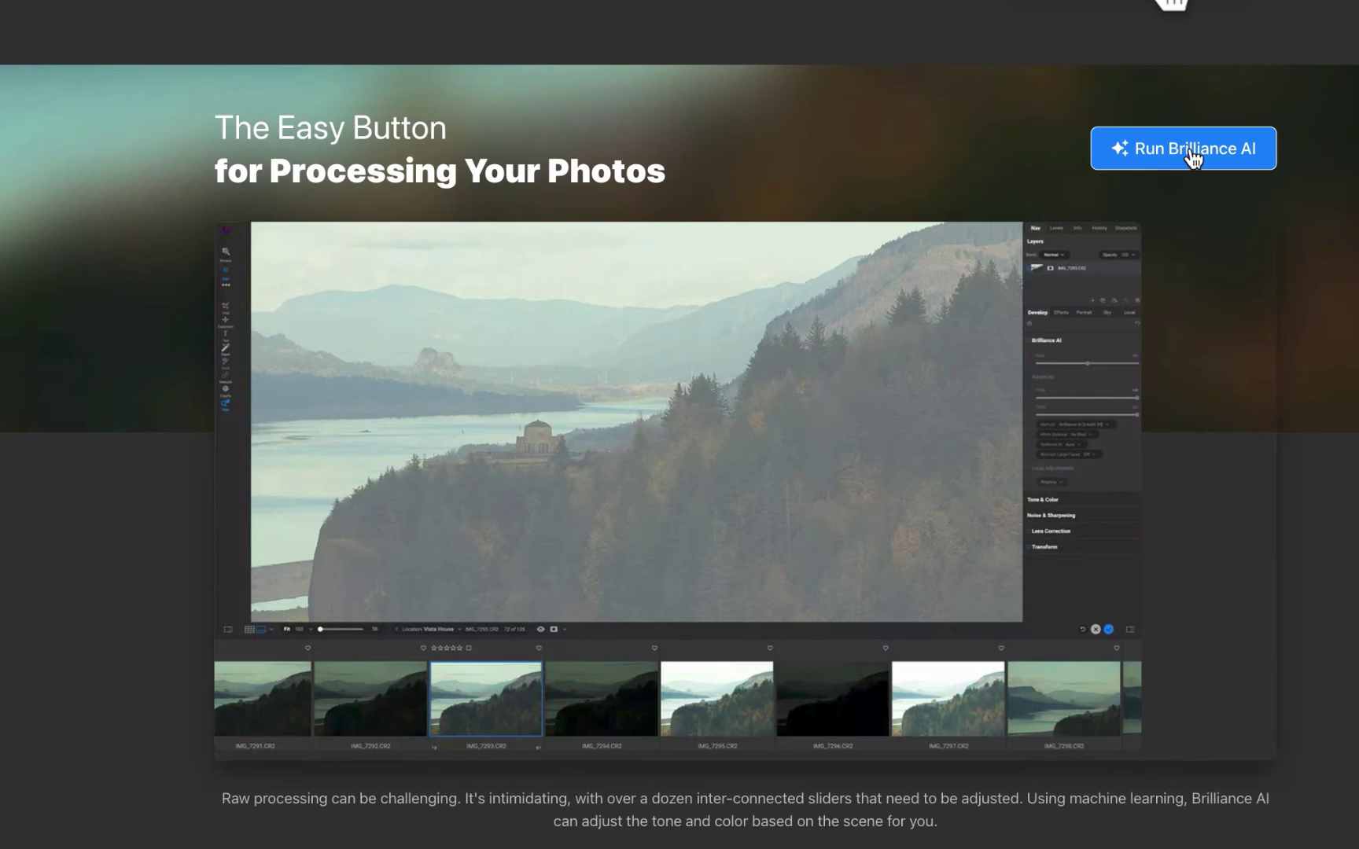
pyautogui.click(1193, 157)
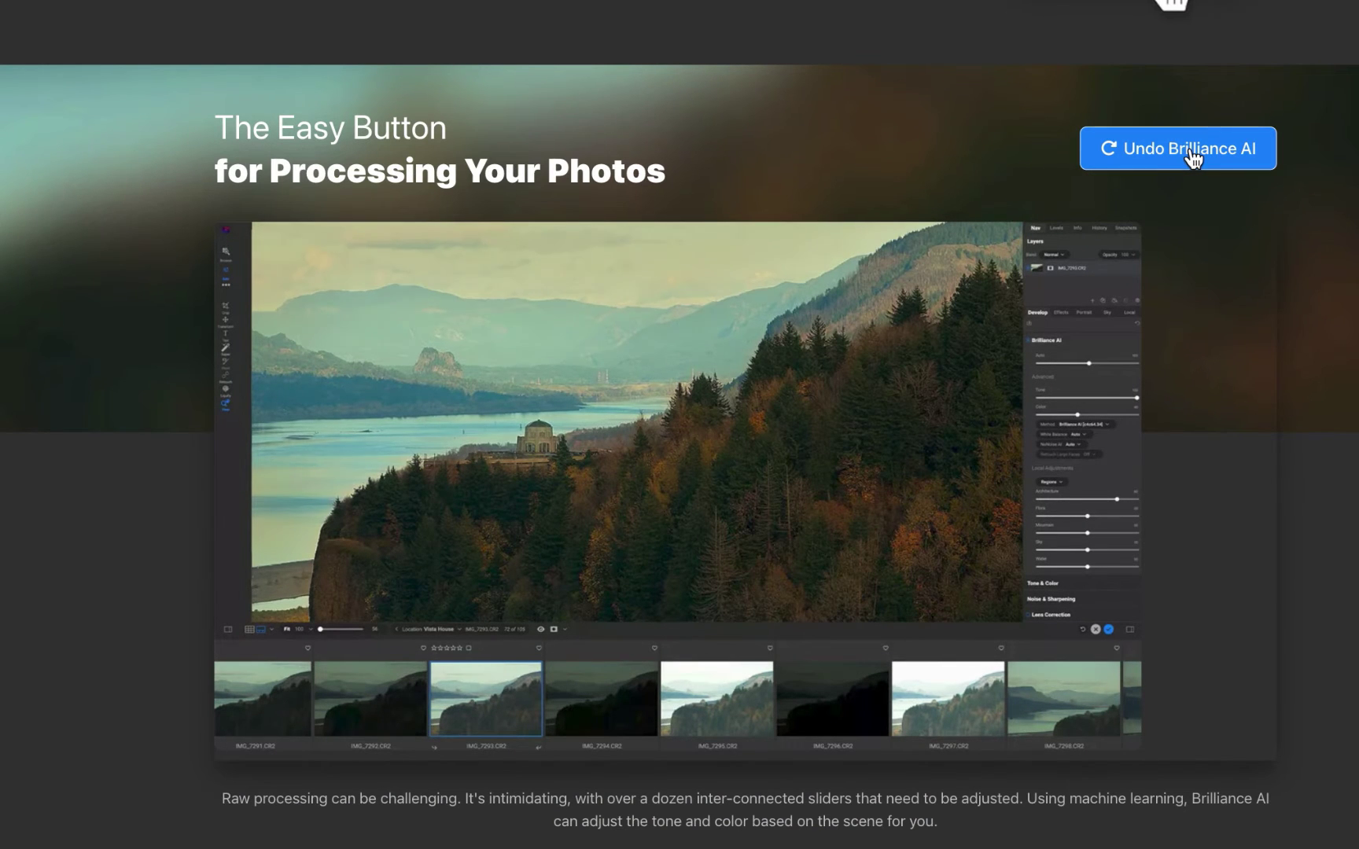
pyautogui.click(1194, 158)
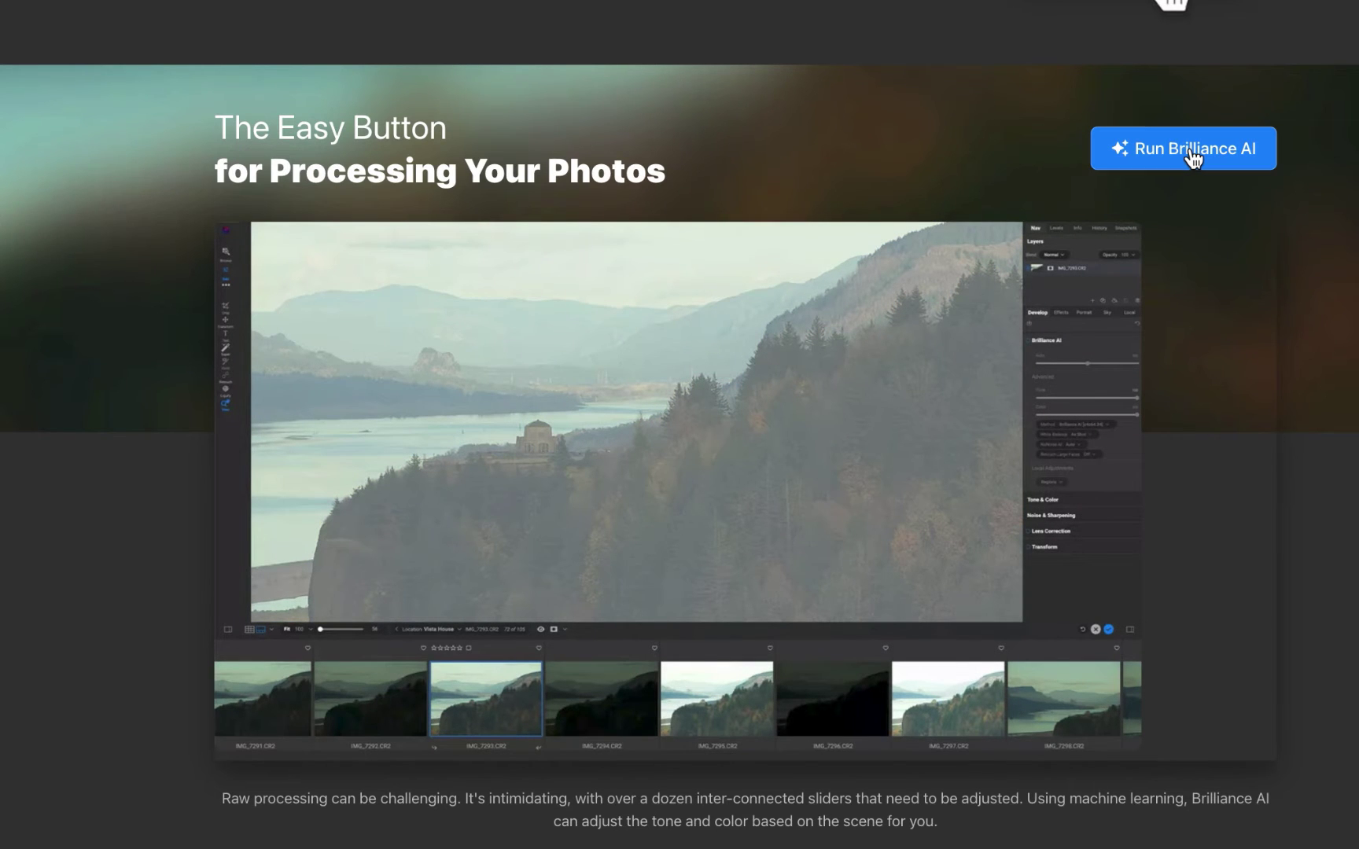
pyautogui.click(1194, 158)
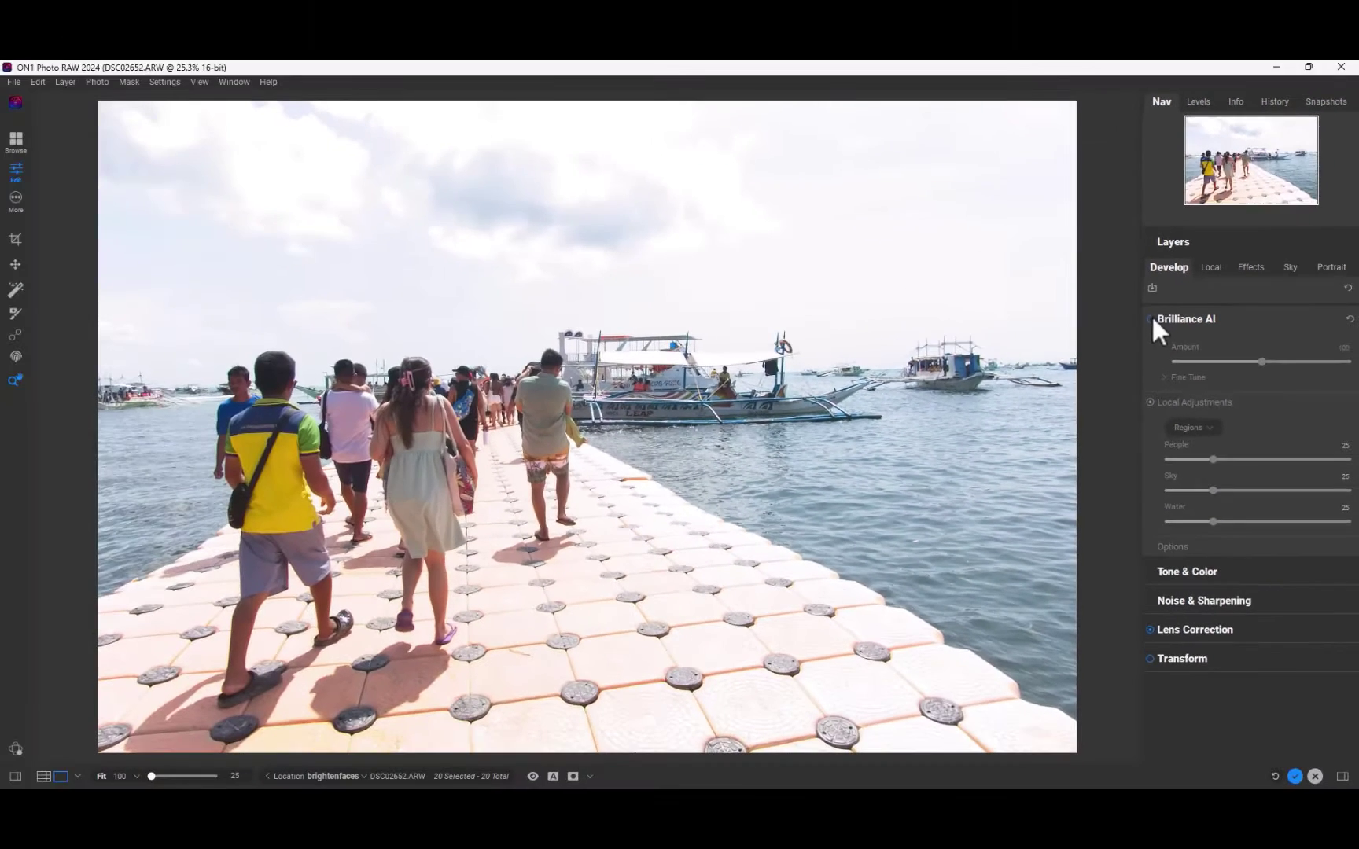
# Step: Turn on Brilliance AI for the pier photo, drop its Amount to 0, then restore it to 100
pyautogui.click(1151, 317)
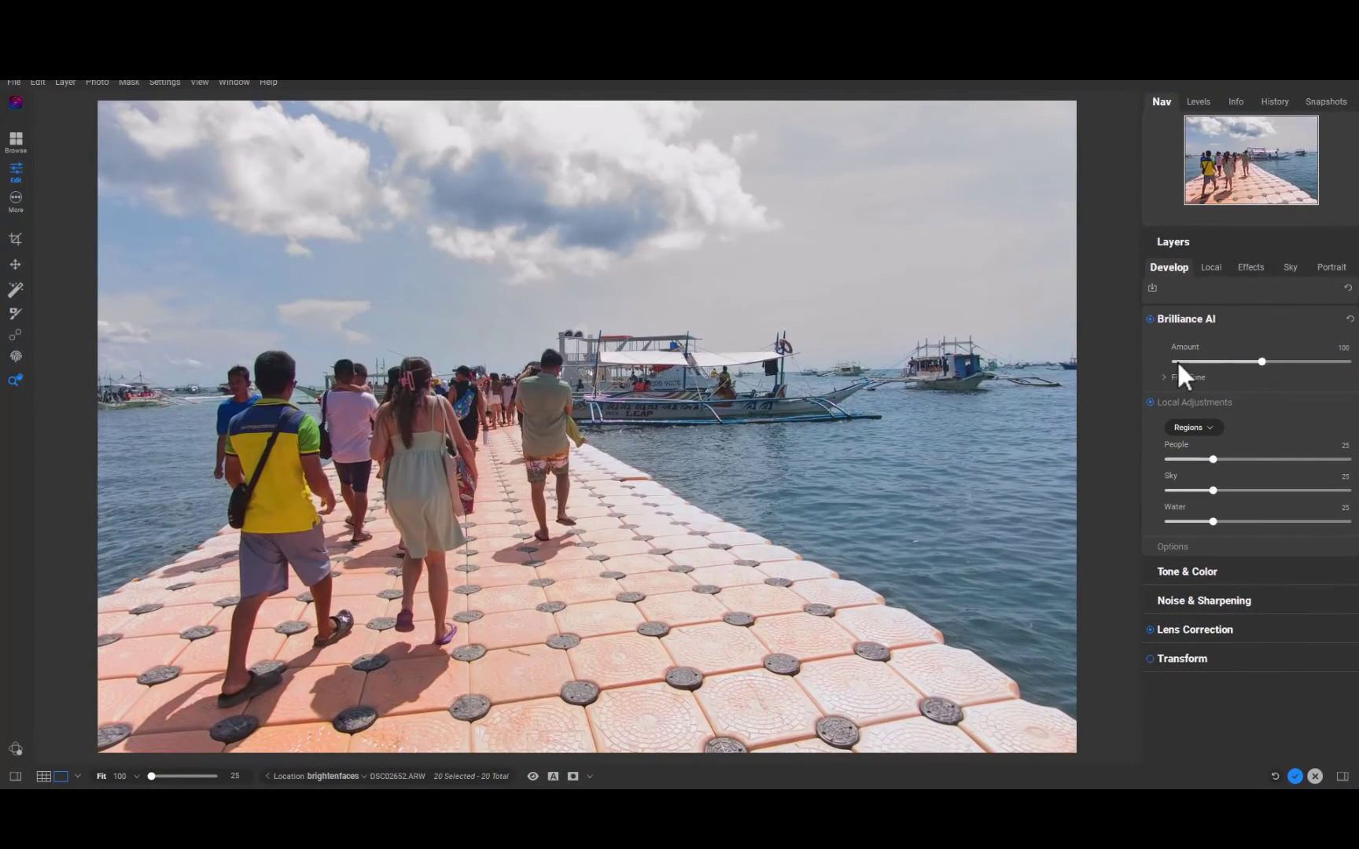
pyautogui.click(1174, 362)
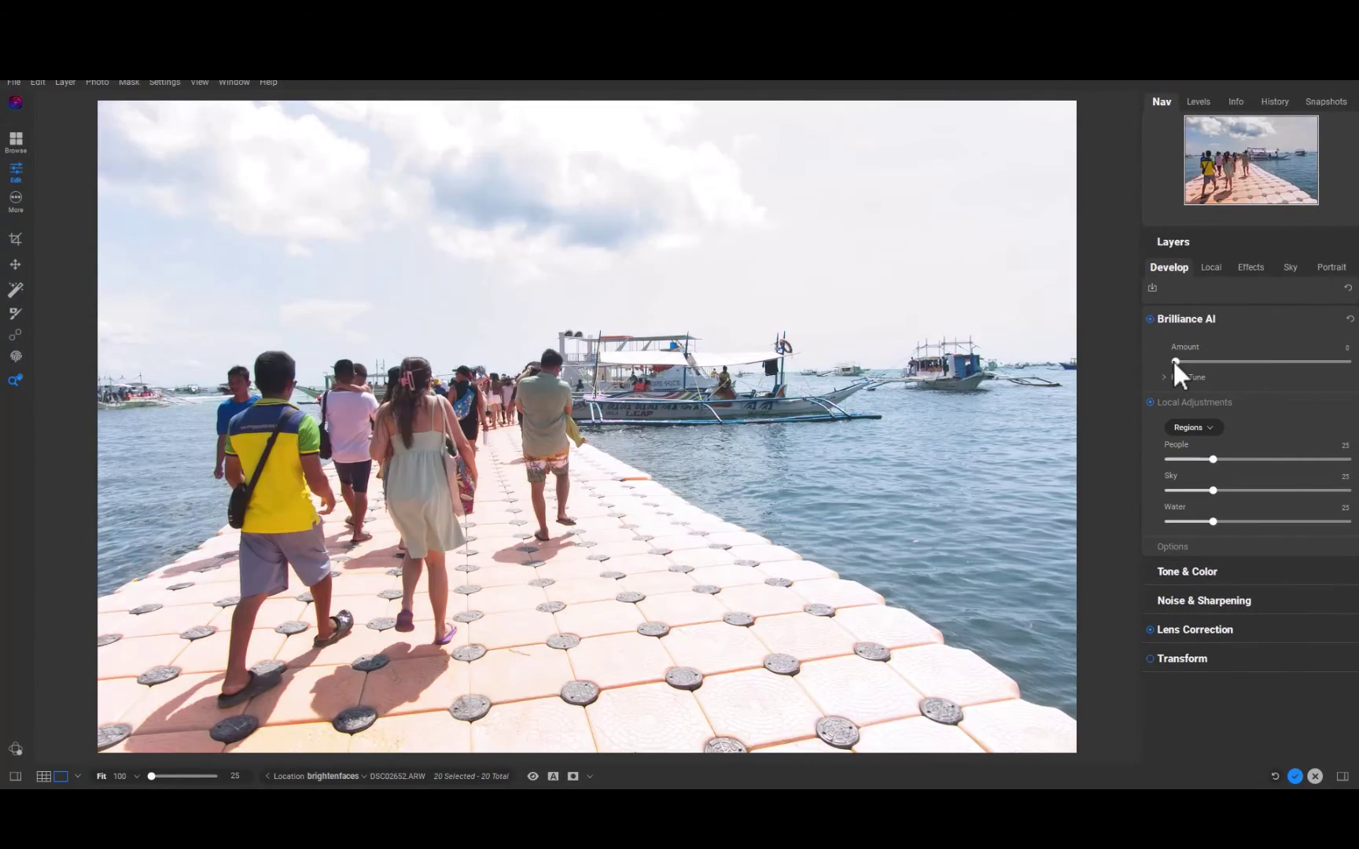
pyautogui.moveTo(1174, 362); pyautogui.dragTo(1348, 363)
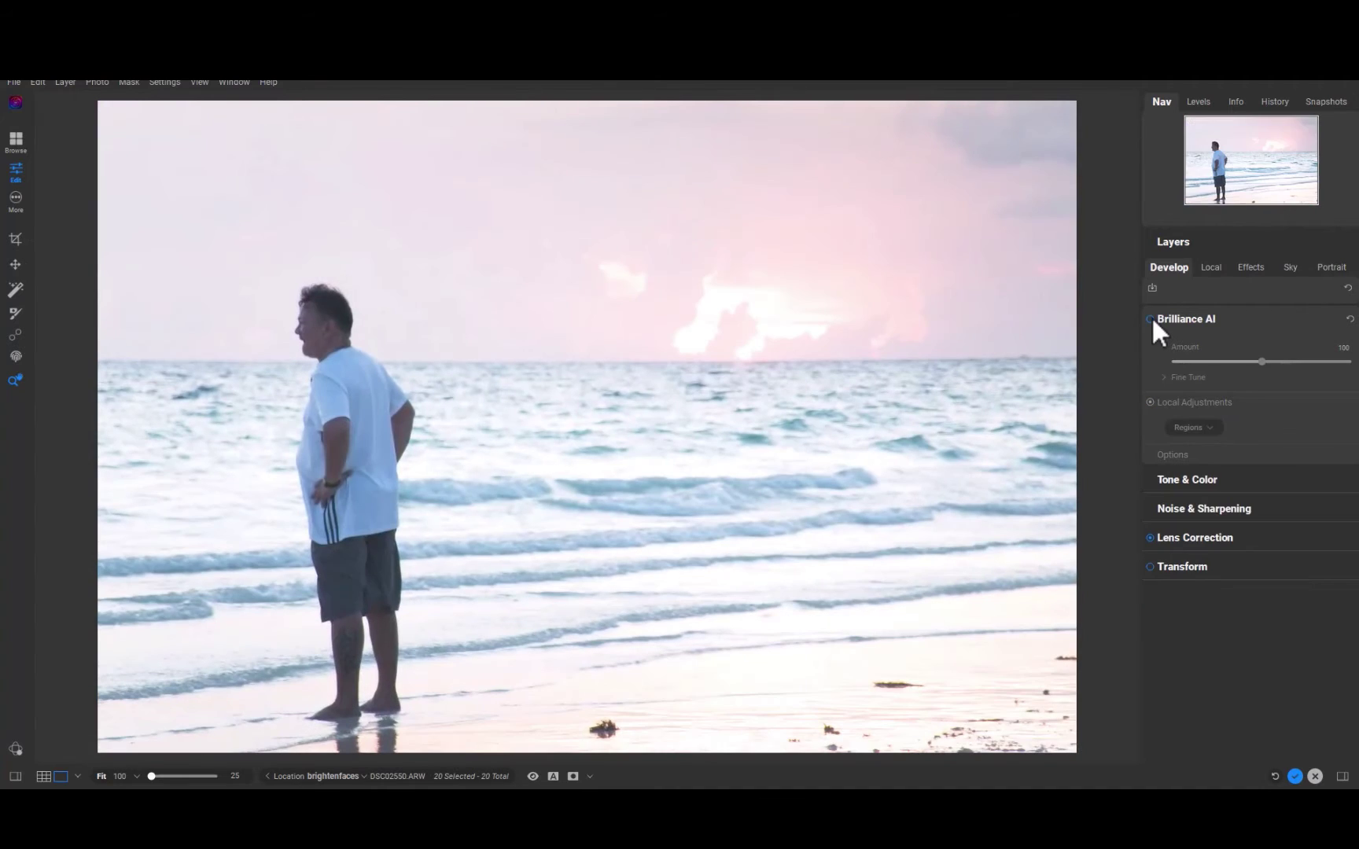
# Step: Enable Brilliance AI on the sunset photo and try a different Amount strength
pyautogui.click(1151, 318)
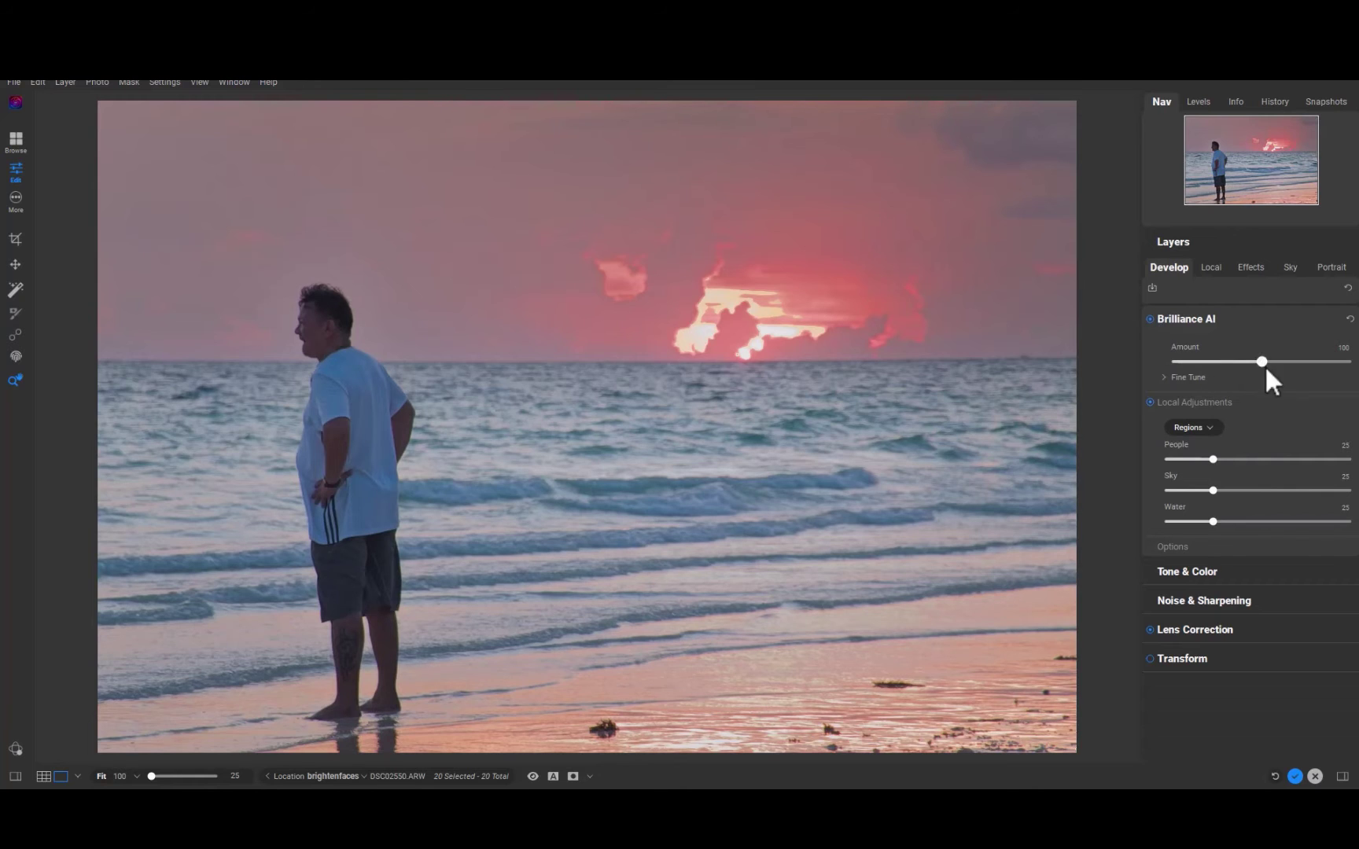
pyautogui.moveTo(1263, 362); pyautogui.dragTo(1325, 361)
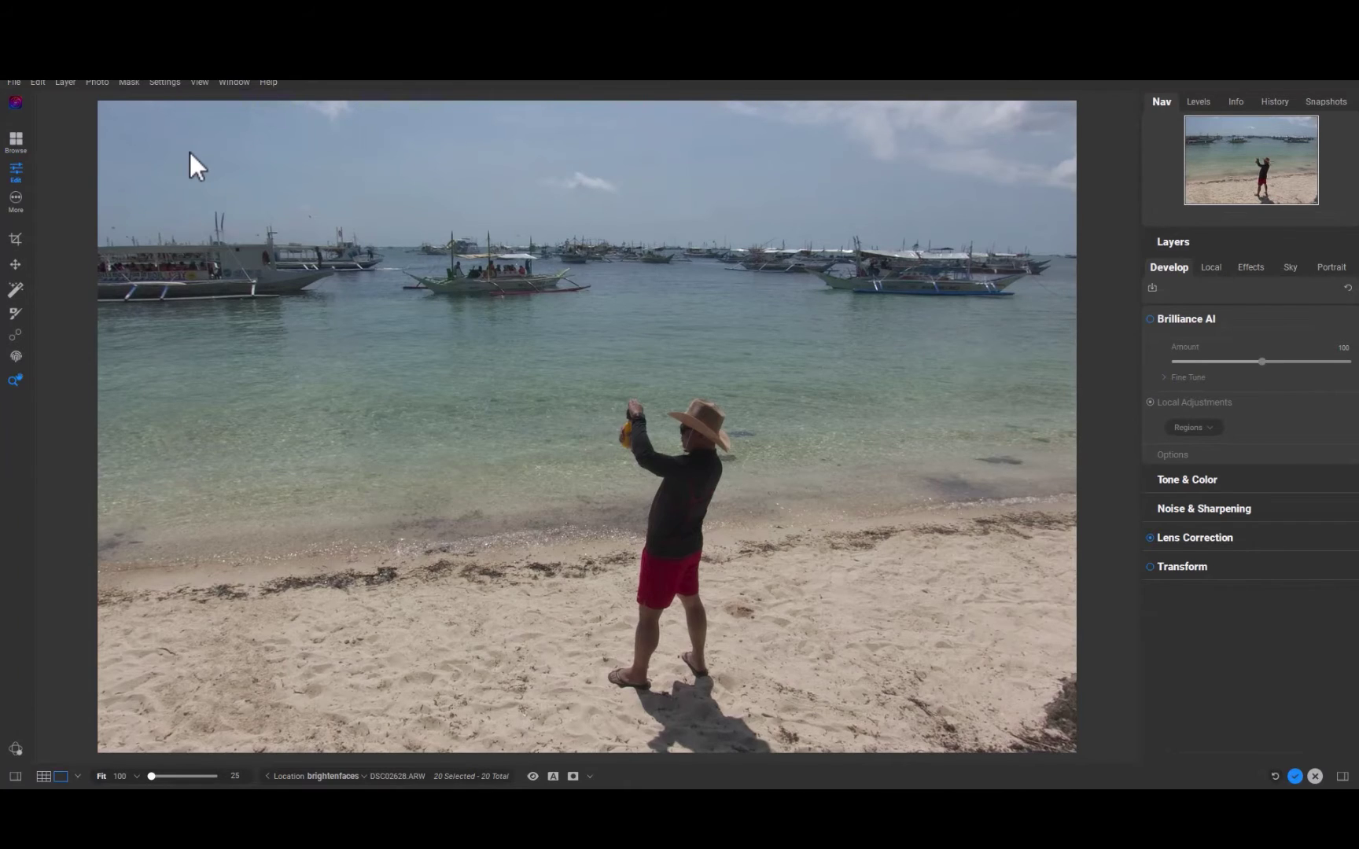
# Step: Apply Brilliance AI to the hat photo and lower its Contrast in Tone & Color
pyautogui.click(1187, 481)
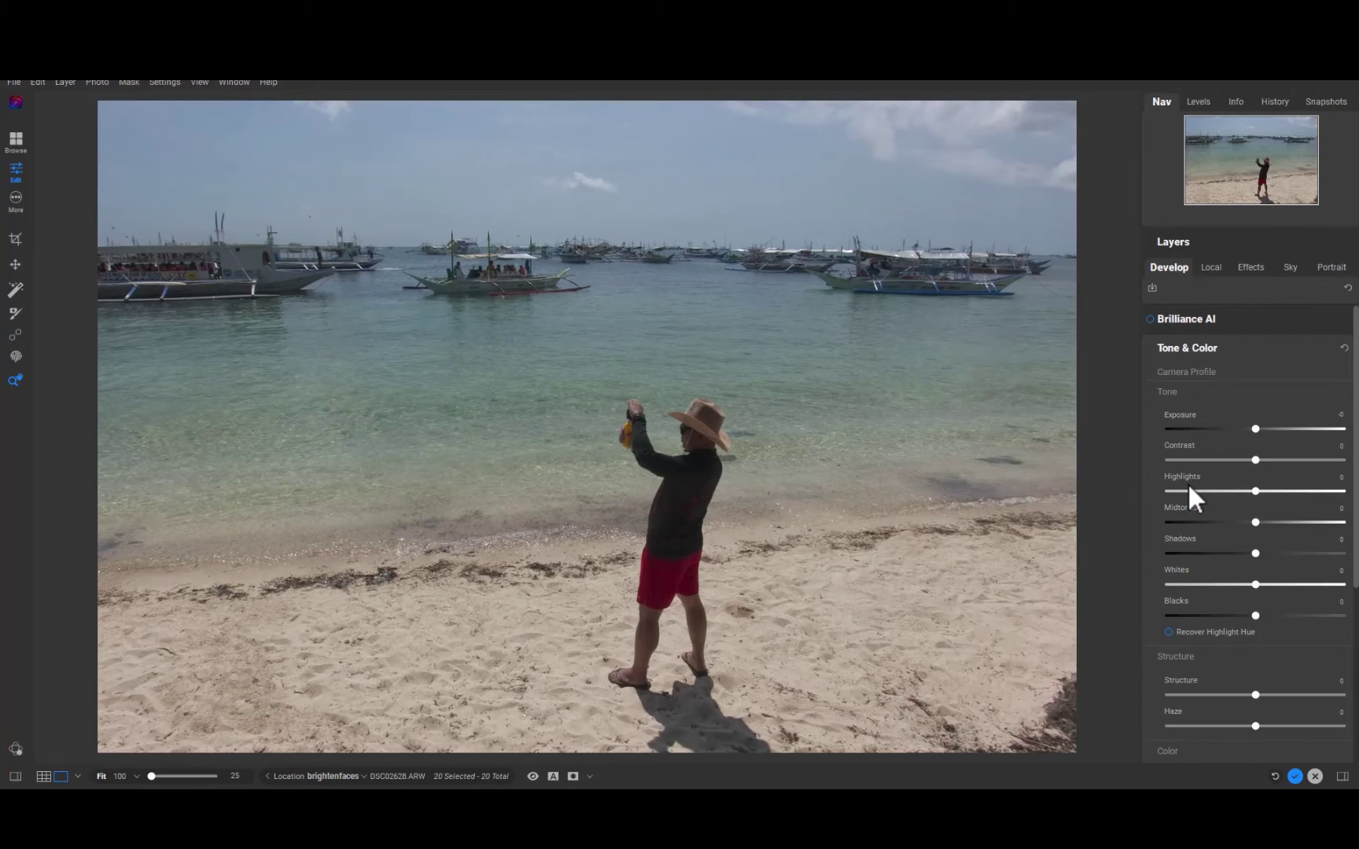
pyautogui.click(1150, 318)
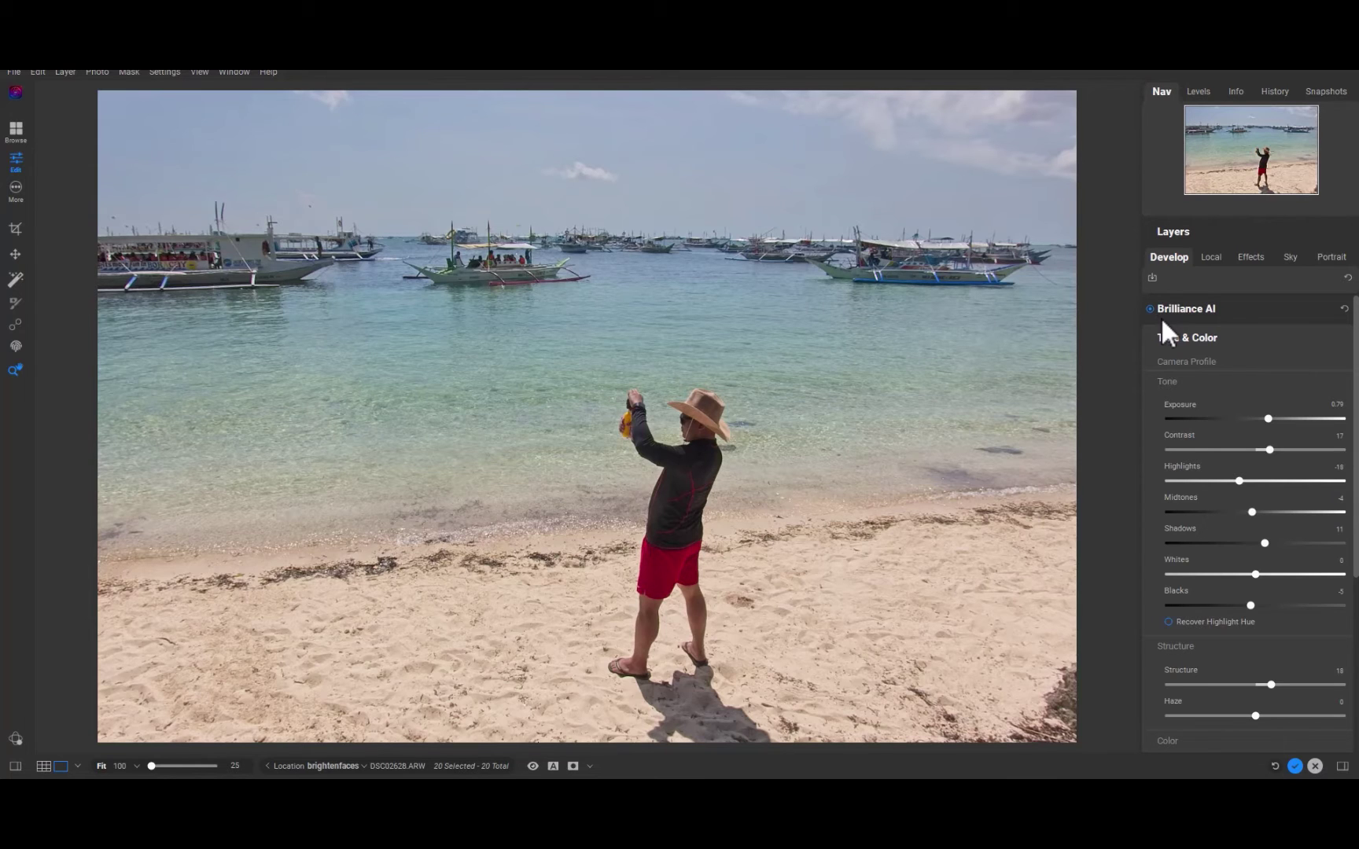
pyautogui.moveTo(1255, 460); pyautogui.dragTo(1229, 460)
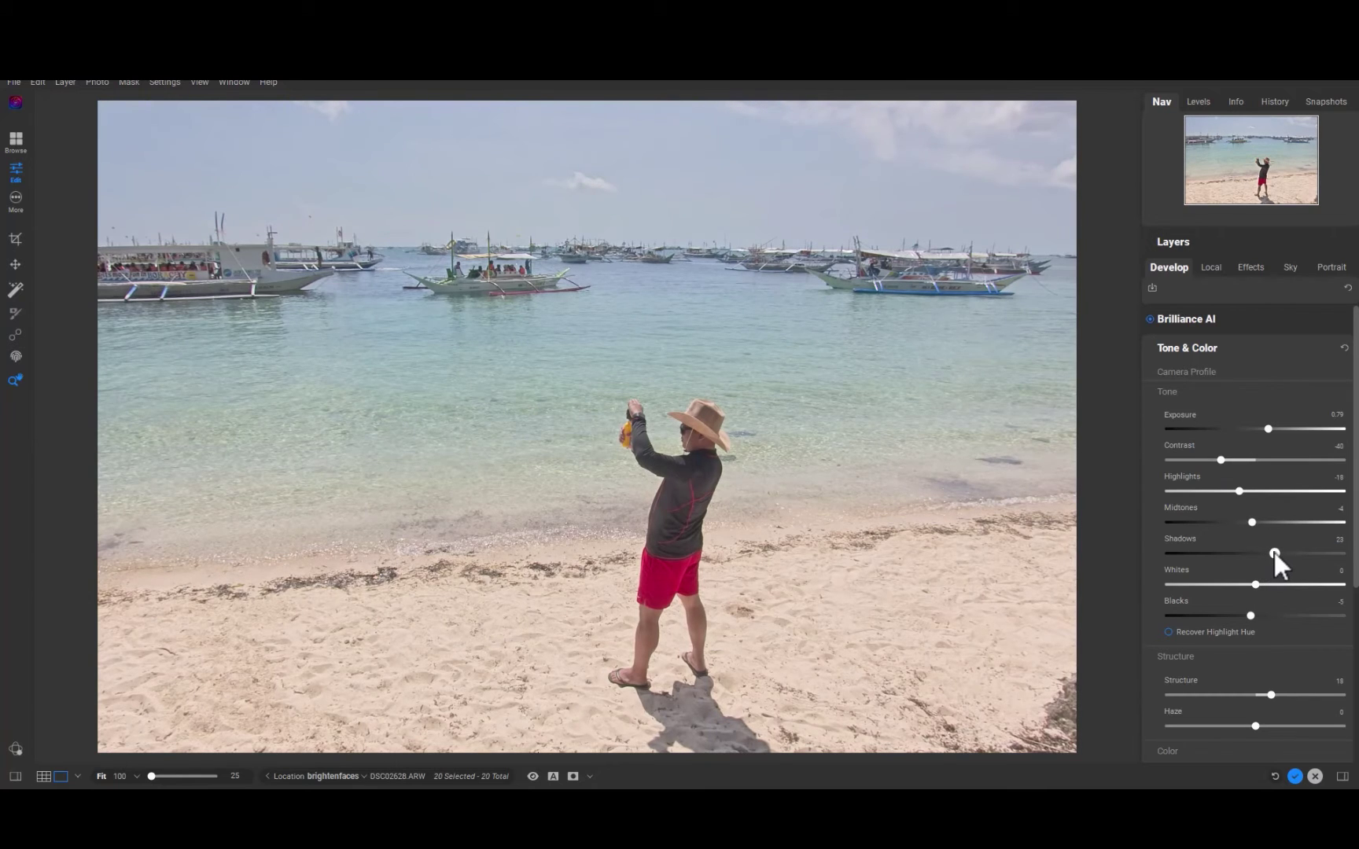
# Step: Boost the Saturation and ease the Haze setting to -17
pyautogui.scroll(-3, 1256, 618)
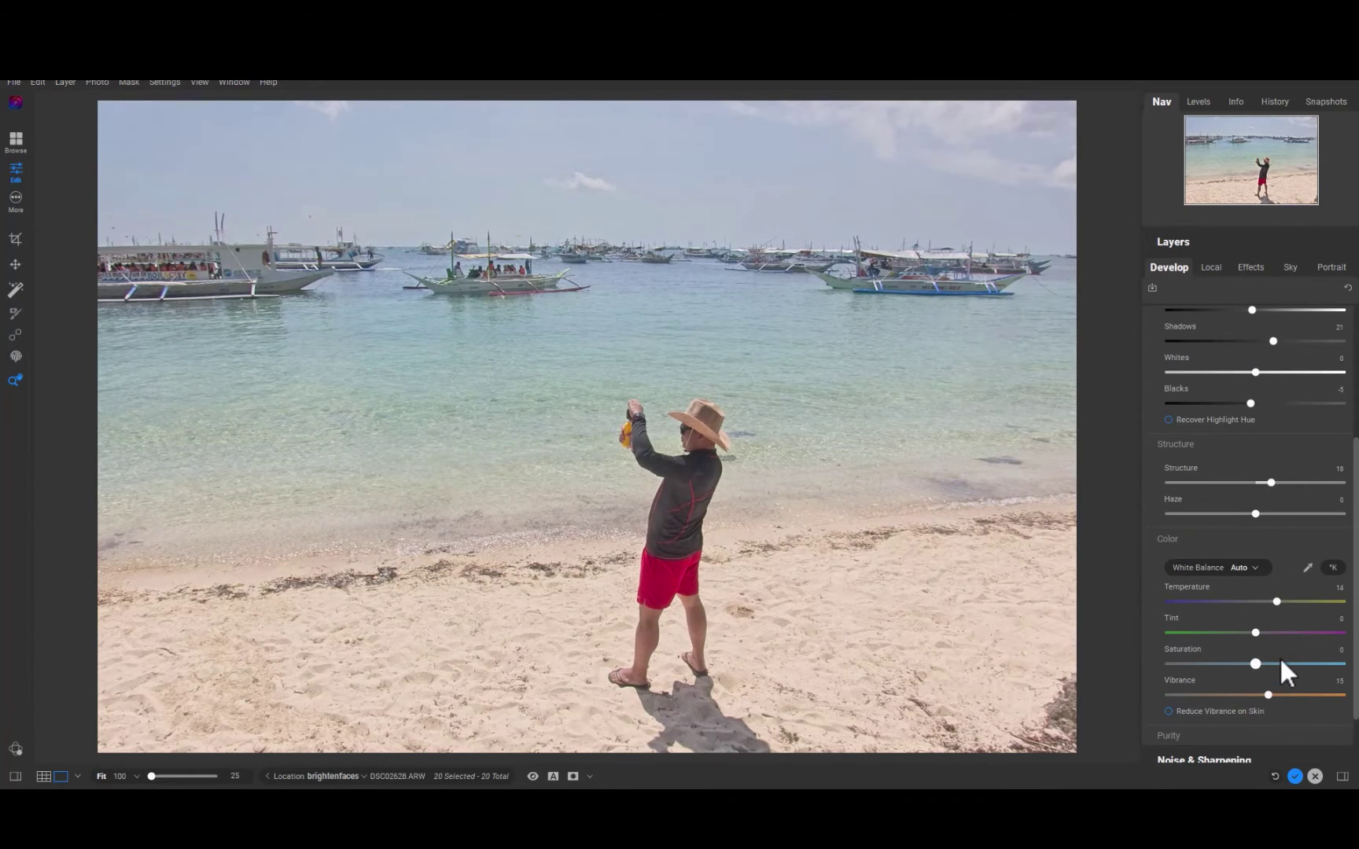
pyautogui.click(1313, 660)
pyautogui.moveTo(1288, 659); pyautogui.dragTo(1286, 658)
pyautogui.scroll(-1, 1285, 658)
pyautogui.moveTo(1257, 445); pyautogui.dragTo(1231, 462)
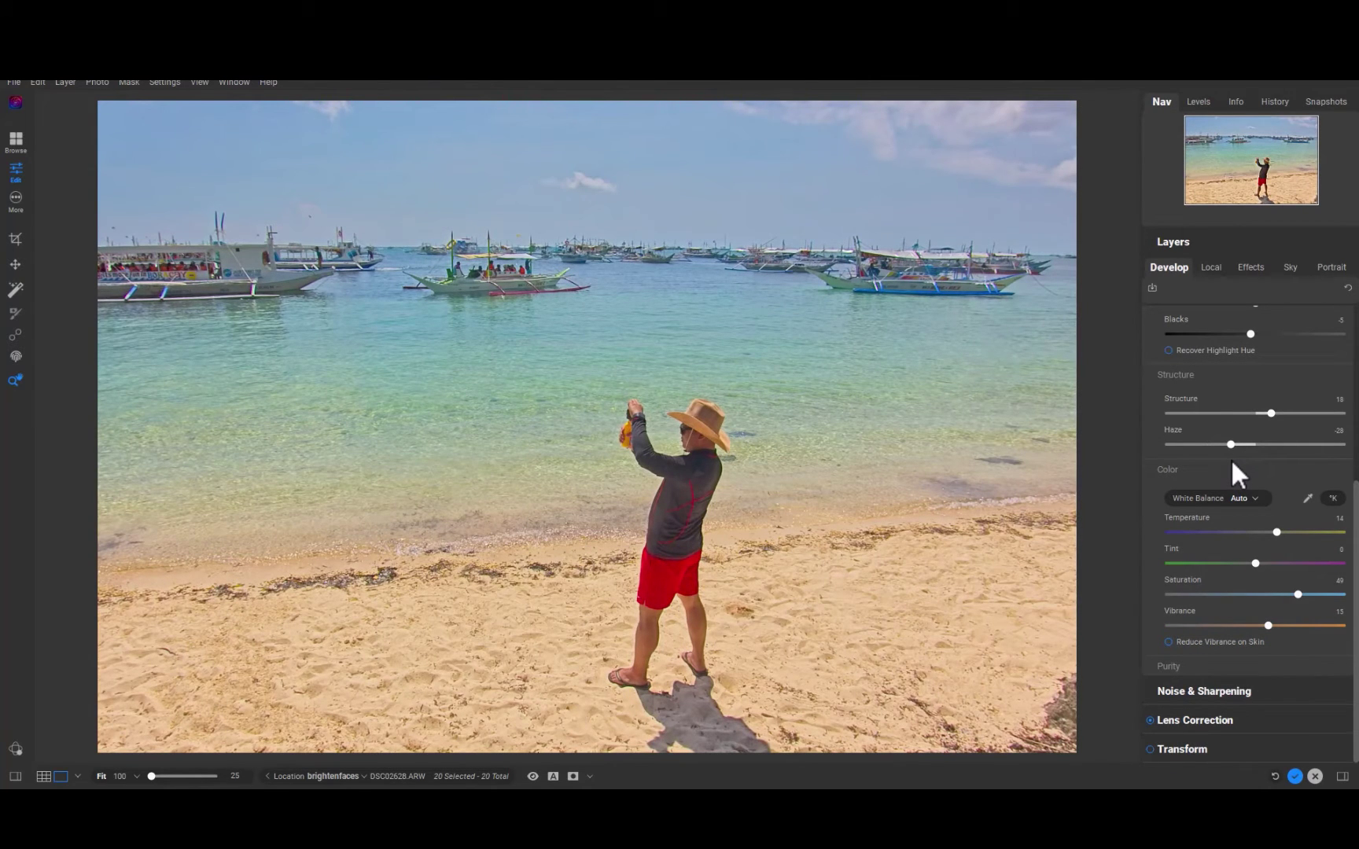
pyautogui.moveTo(1233, 462); pyautogui.dragTo(1241, 463)
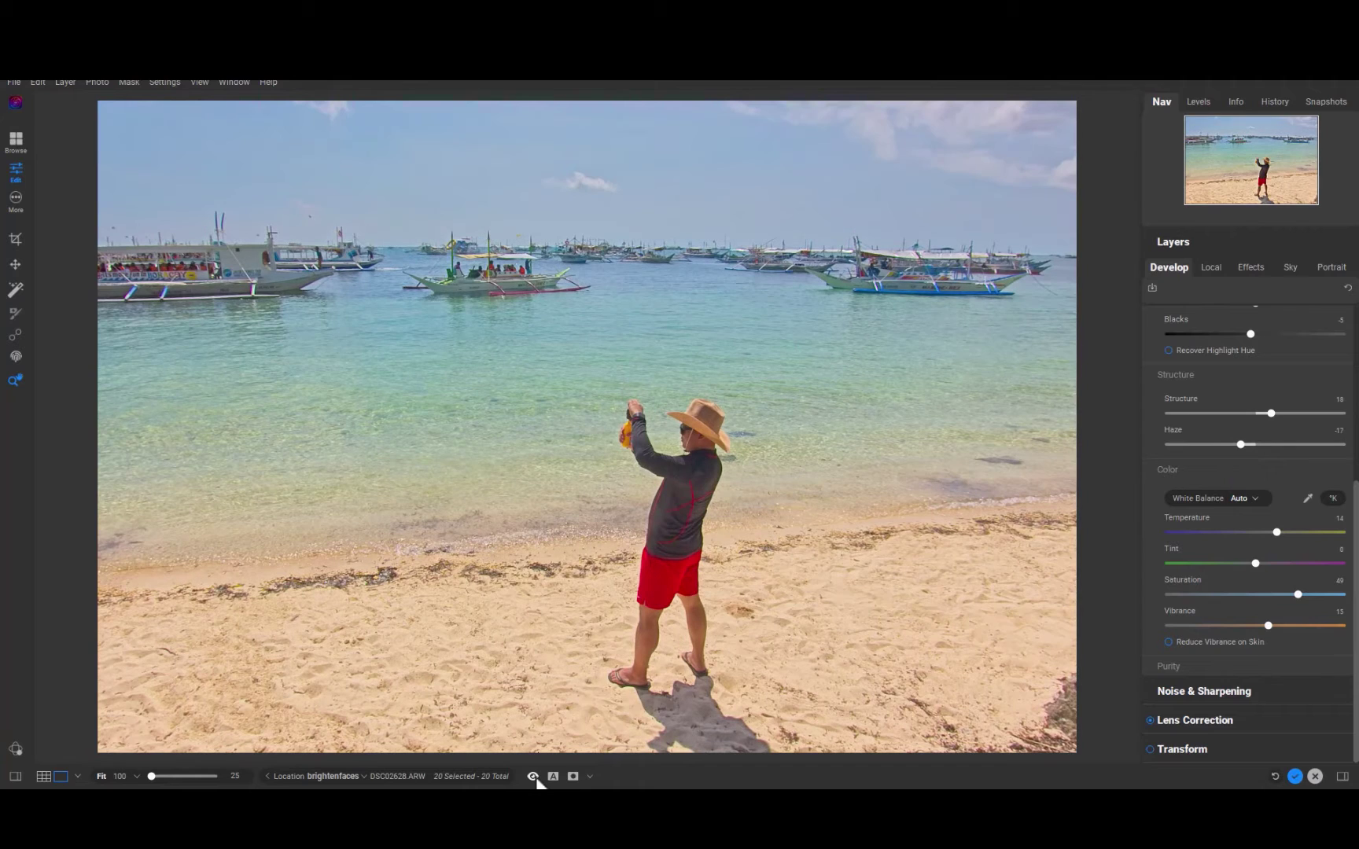
# Step: Toggle the preview repeatedly to compare the edited hat photo with the original
pyautogui.click(534, 777)
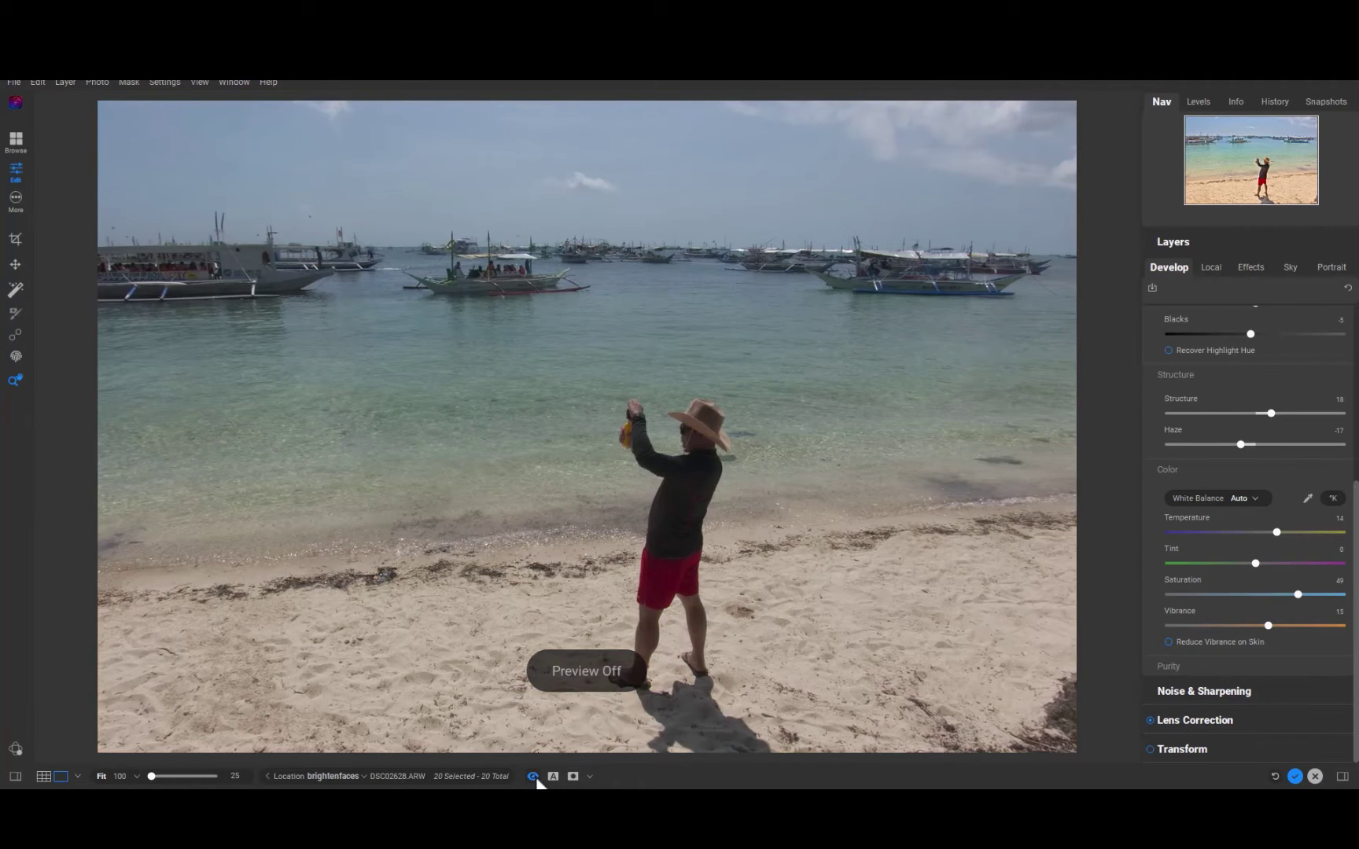
pyautogui.click(533, 777)
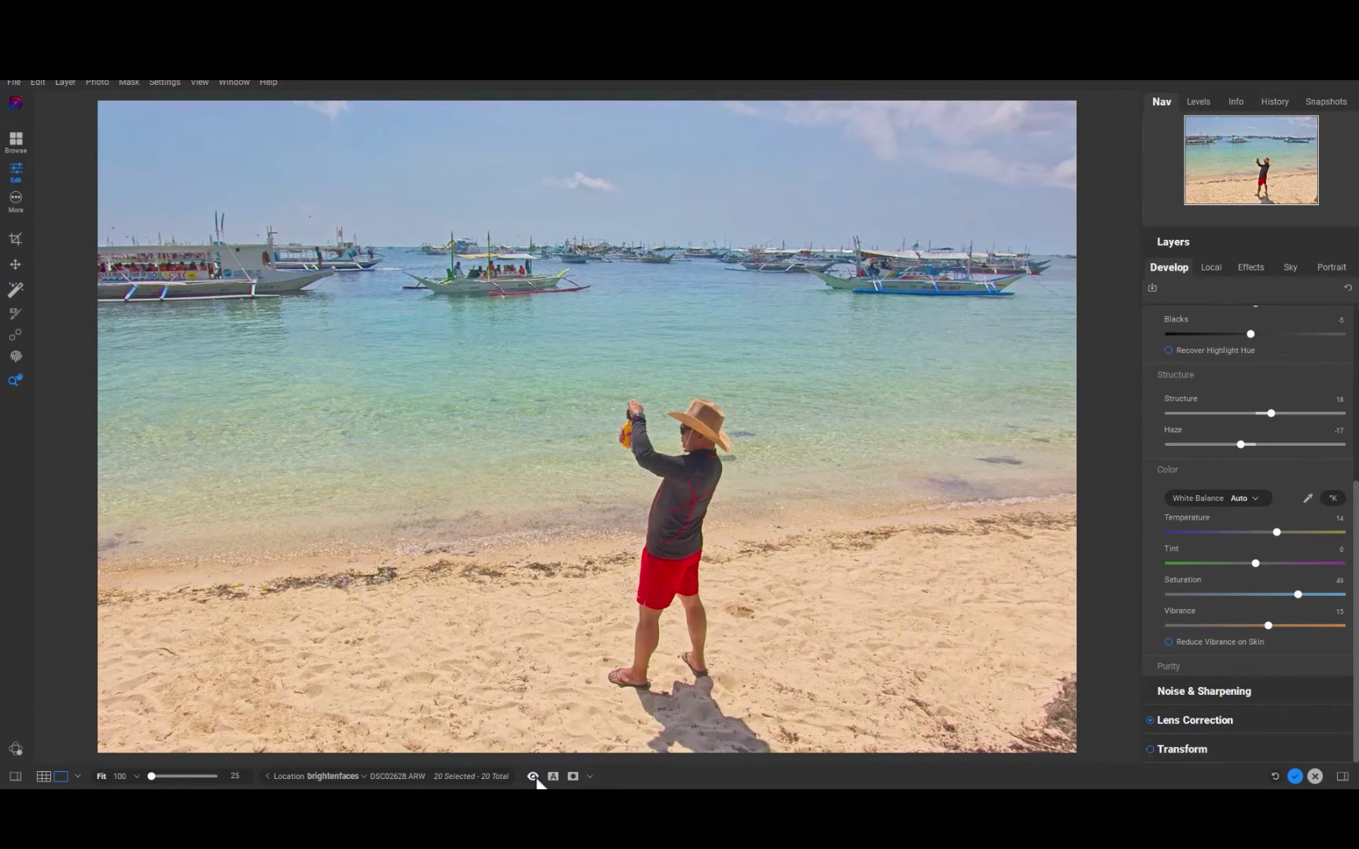
pyautogui.click(533, 777)
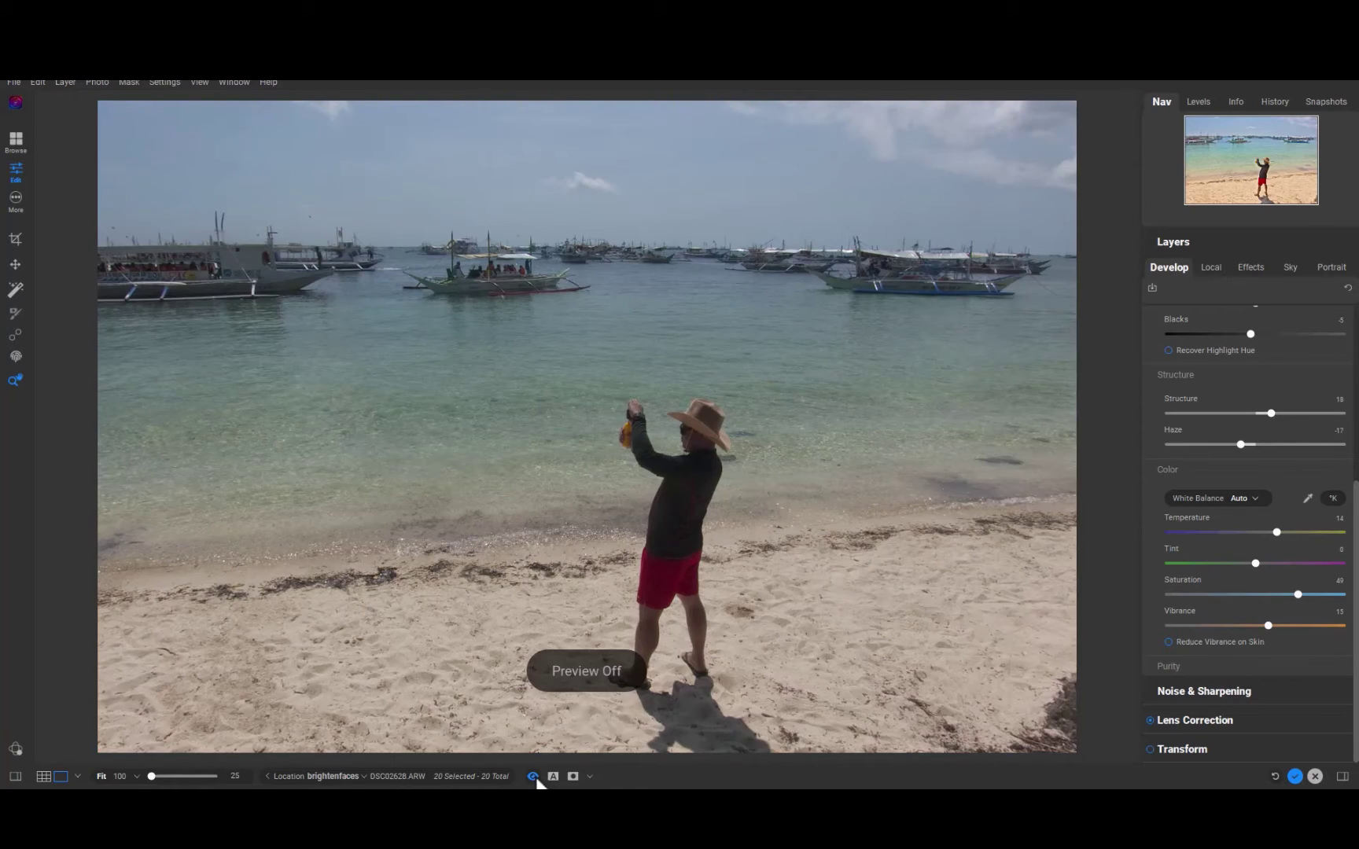
pyautogui.click(533, 777)
pyautogui.click(534, 777)
pyautogui.click(533, 777)
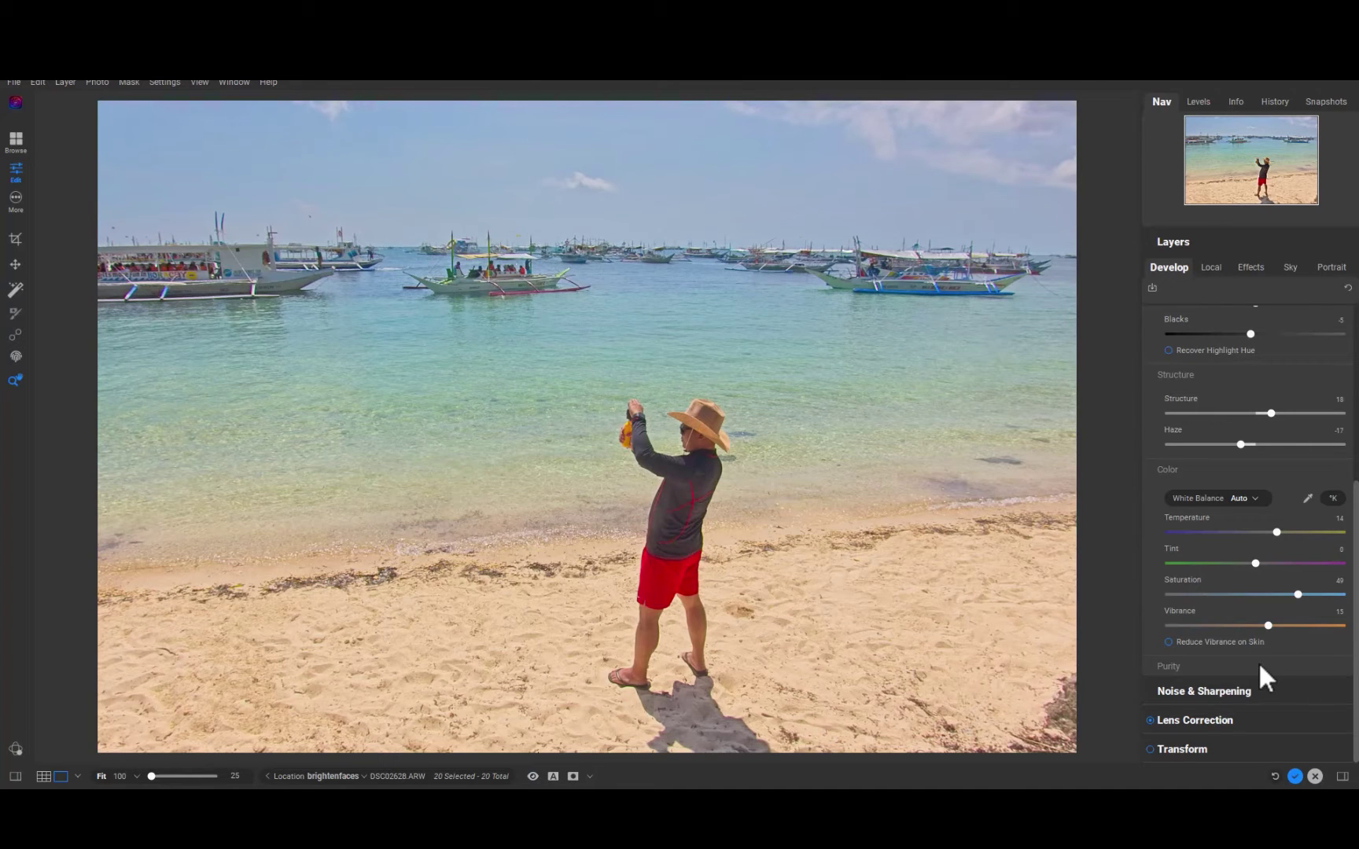
pyautogui.scroll(3, 1260, 667)
pyautogui.scroll(3, 1260, 666)
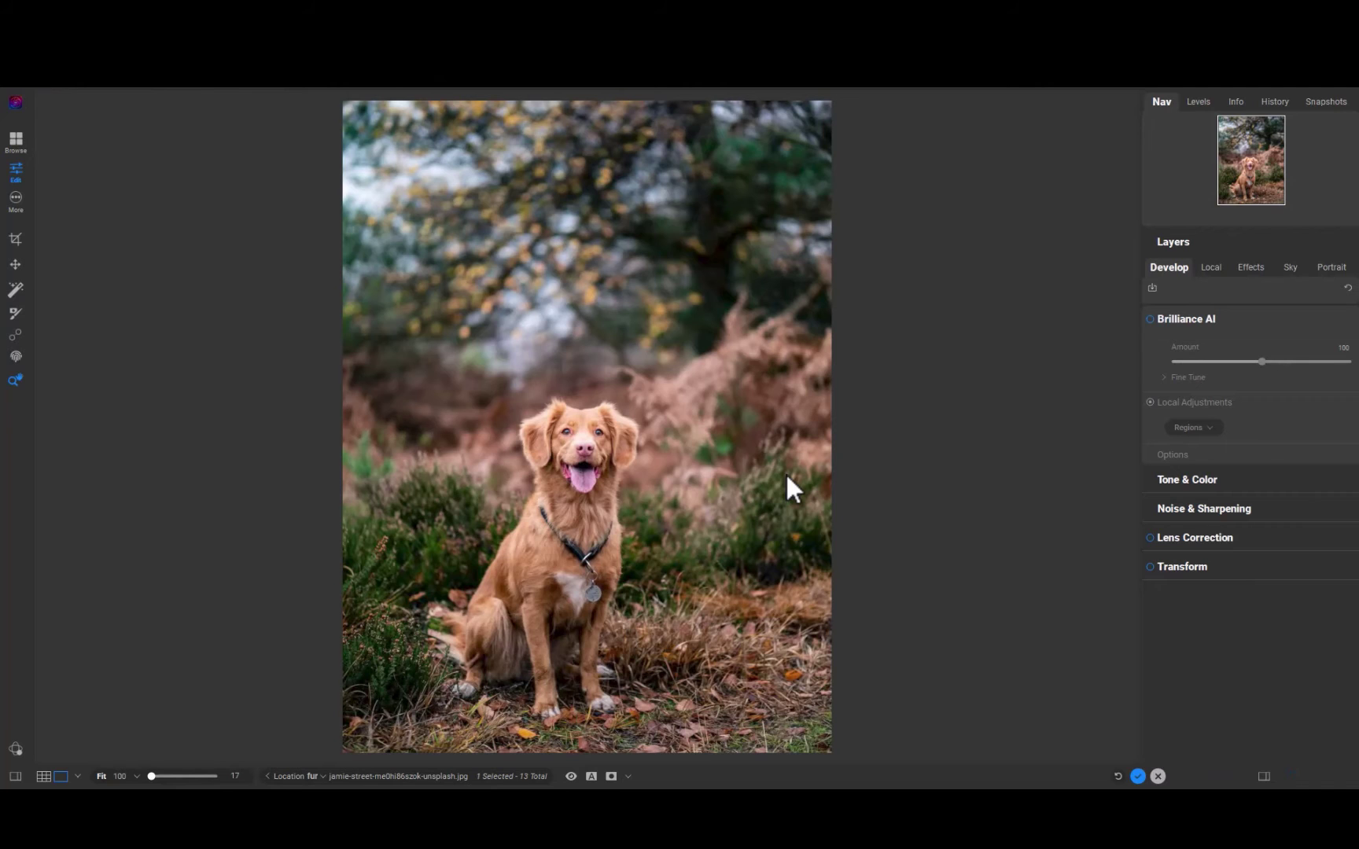
# Step: Enable Brilliance AI on the dog photo and apply Animal and Background regions alongside Flora
pyautogui.click(1150, 319)
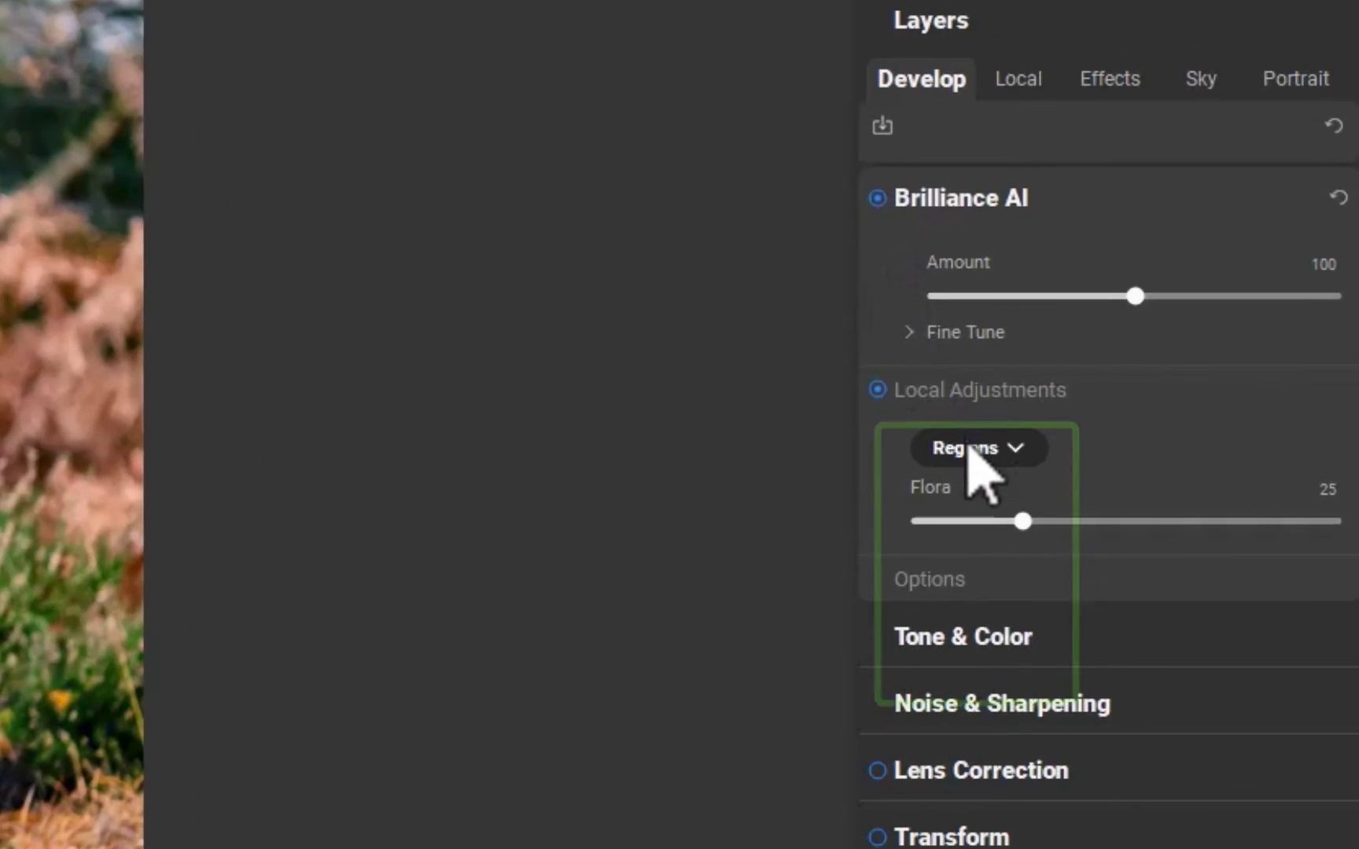
pyautogui.click(1190, 427)
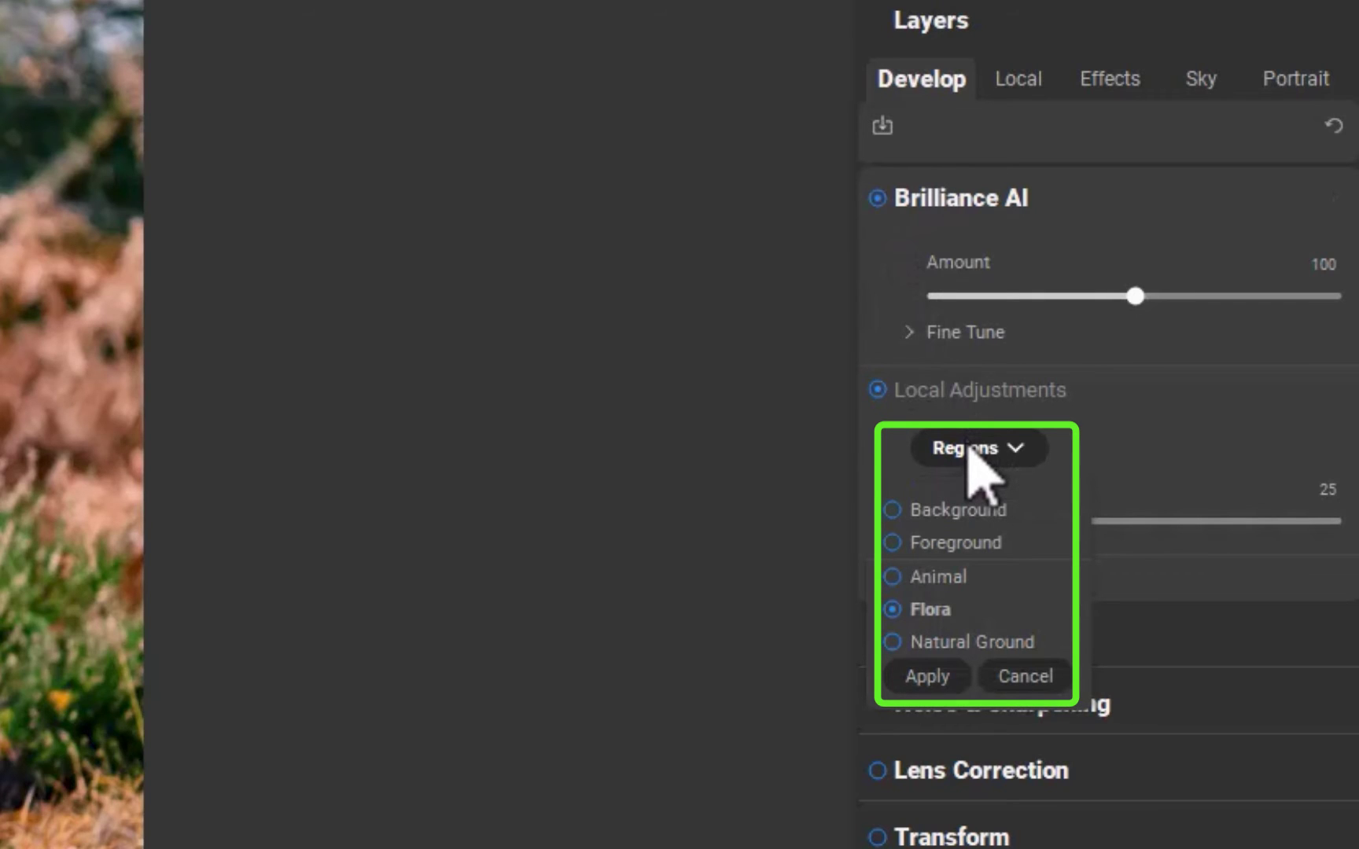
pyautogui.click(912, 576)
pyautogui.click(897, 511)
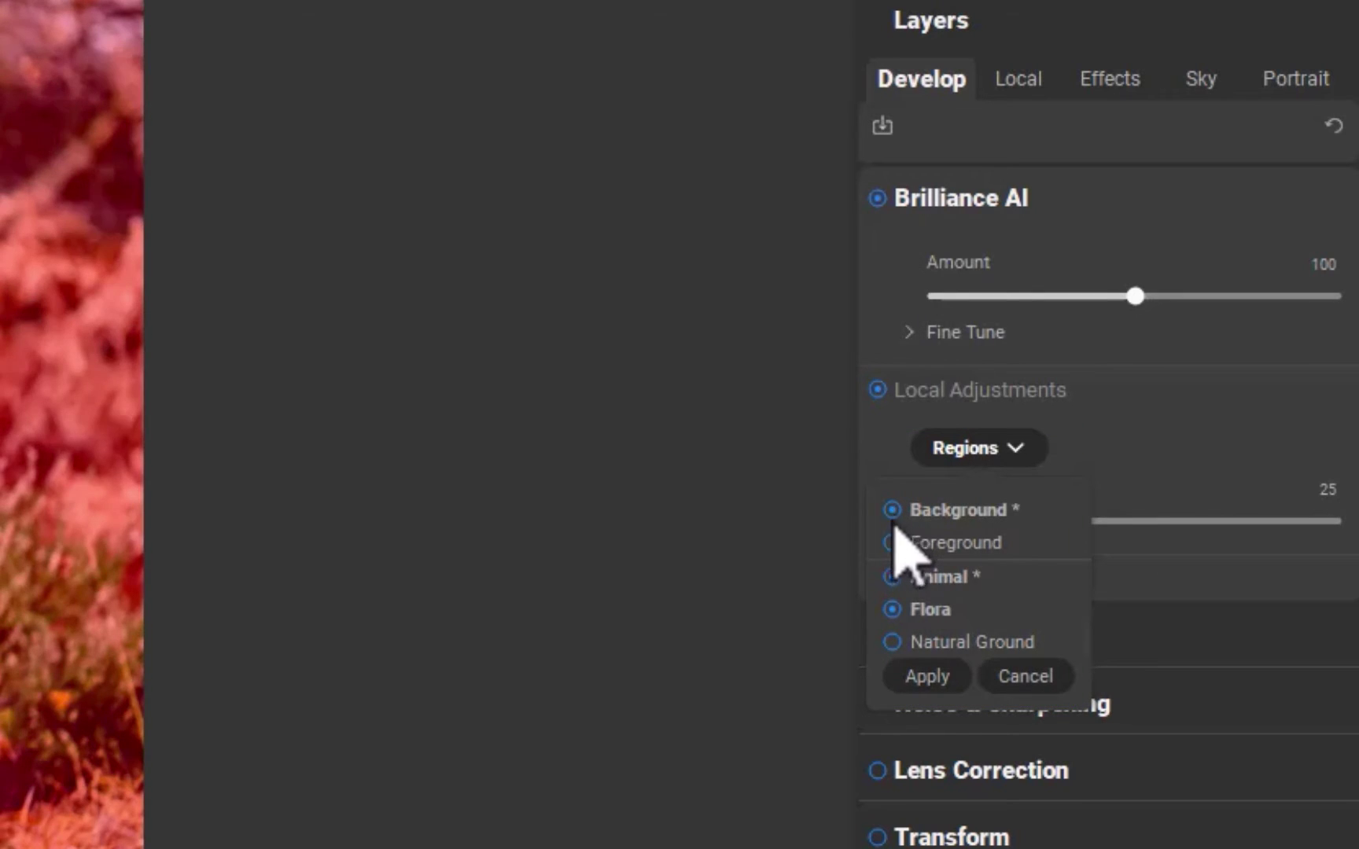
pyautogui.click(926, 677)
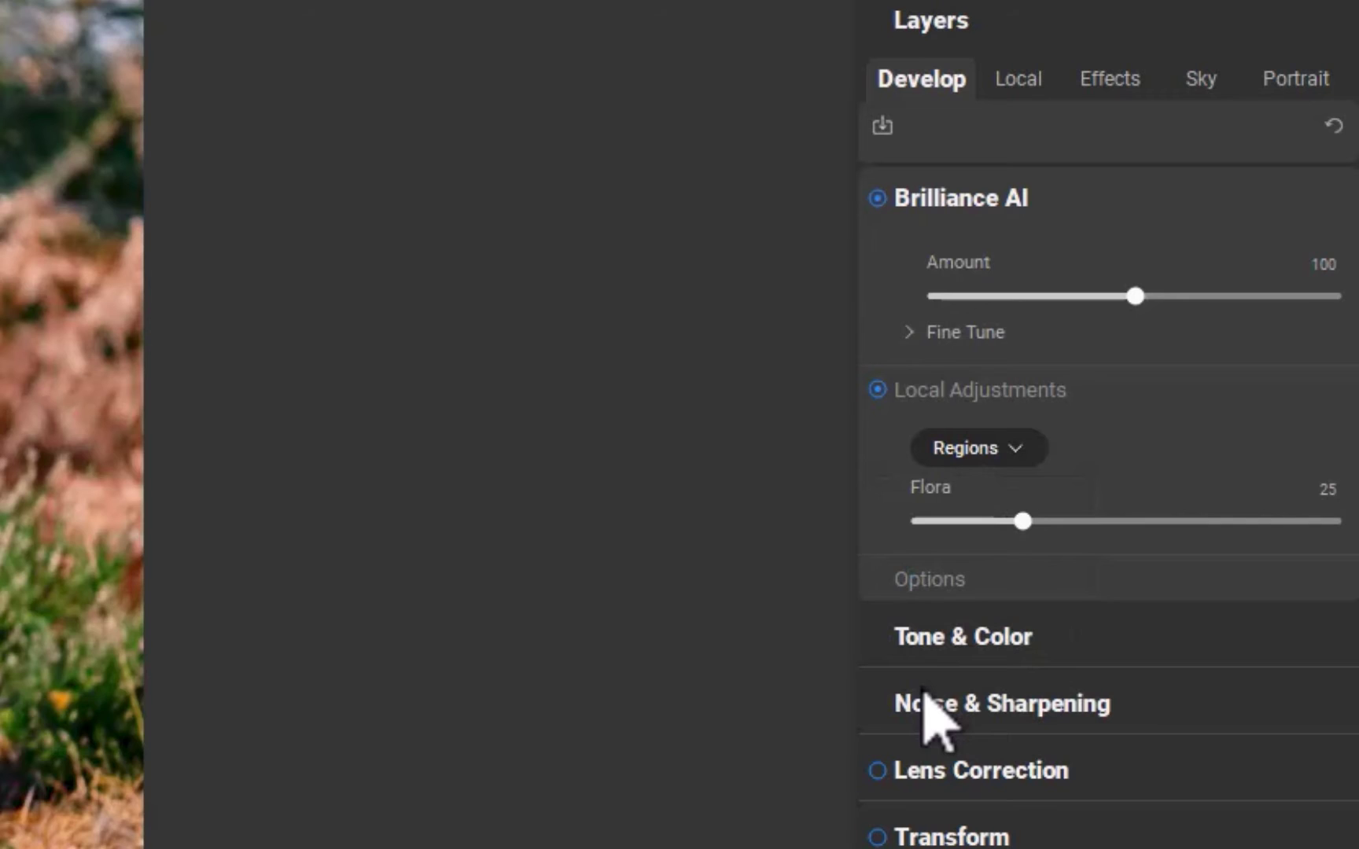
# Step: In the Local layers, raise the Brilliance AI - Animal layer's Exposure to 2.25
pyautogui.click(1024, 89)
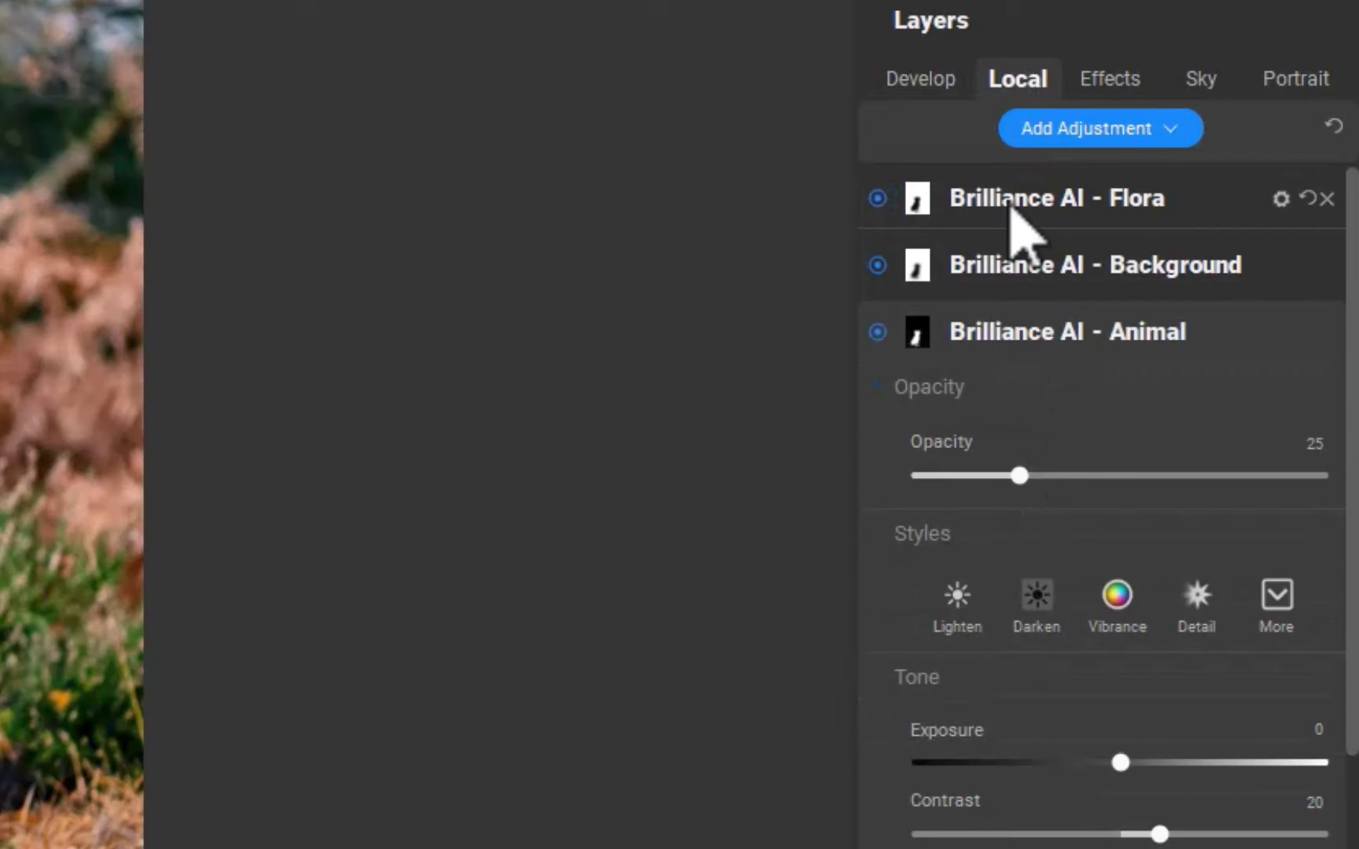
pyautogui.scroll(-2, 1020, 323)
pyautogui.click(1022, 206)
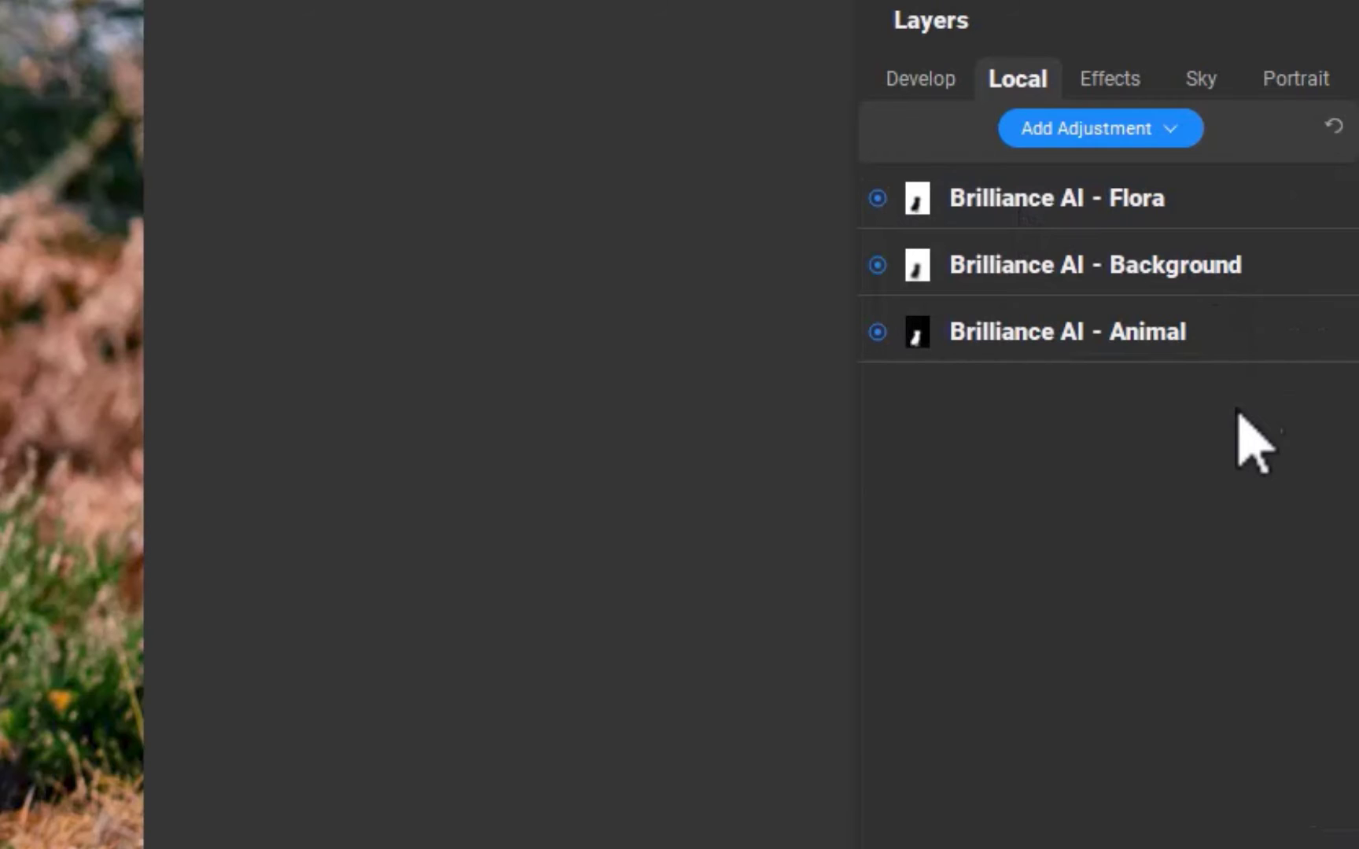
pyautogui.click(1046, 335)
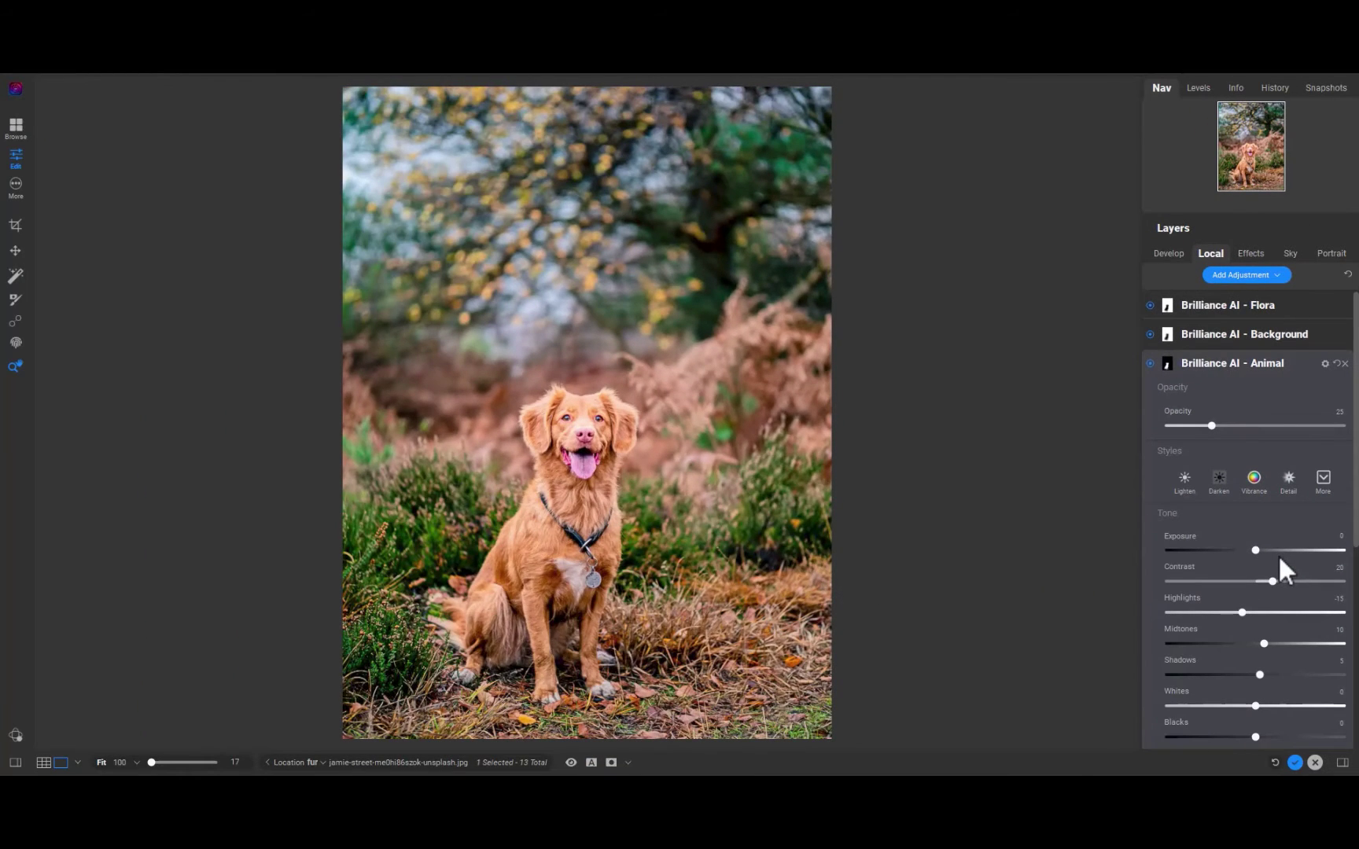
pyautogui.moveTo(1278, 552); pyautogui.dragTo(1281, 549)
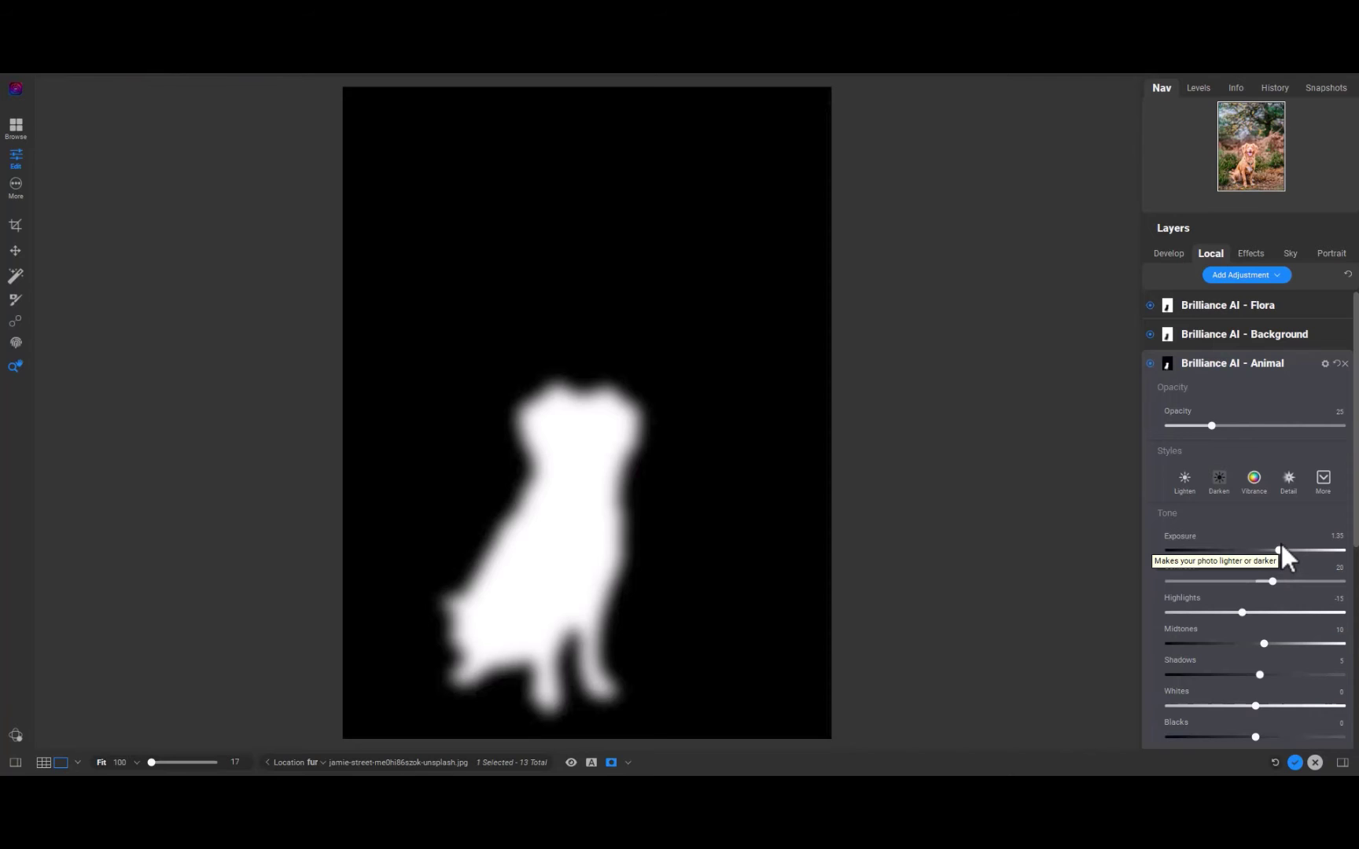
pyautogui.moveTo(1280, 549); pyautogui.dragTo(1274, 549)
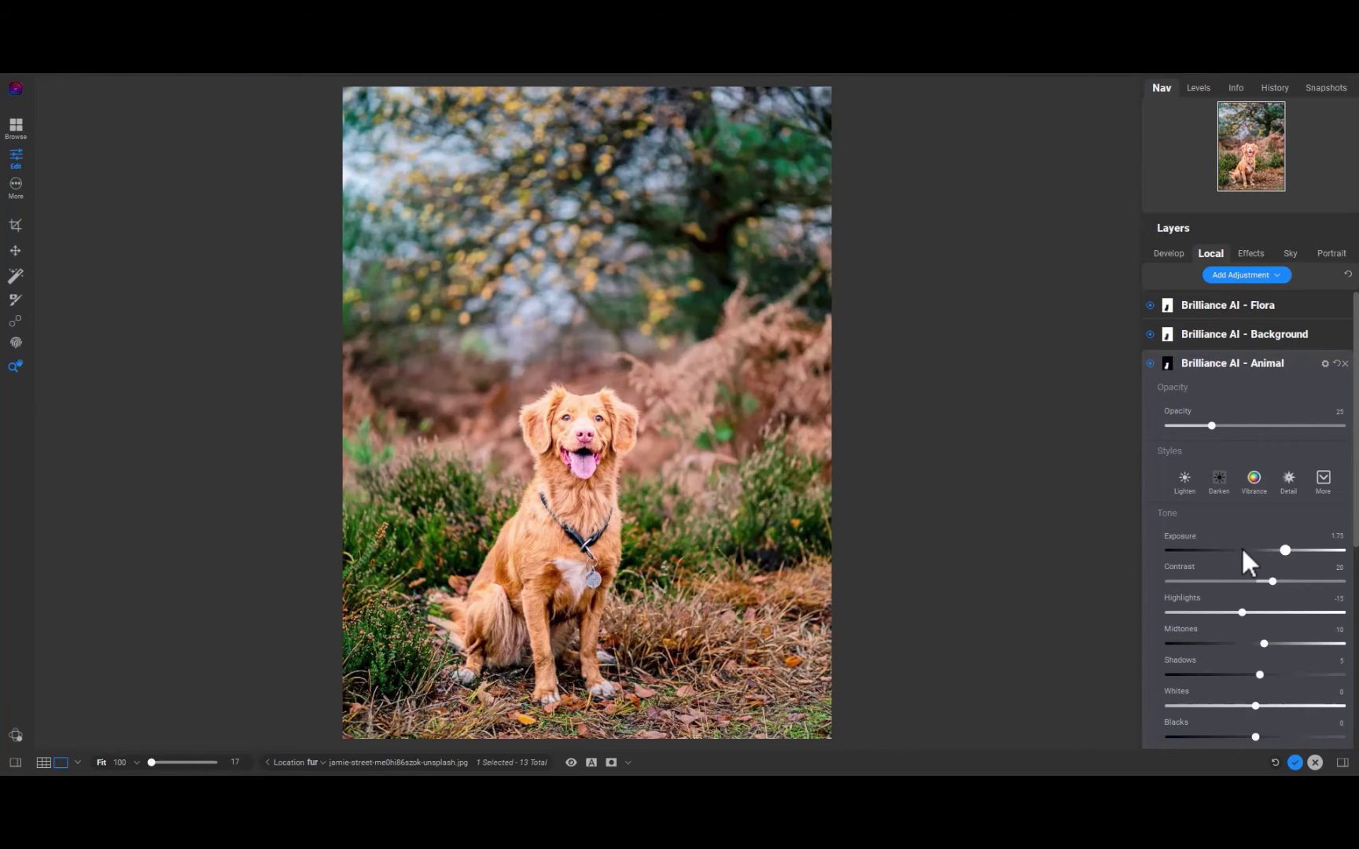
pyautogui.moveTo(1253, 550); pyautogui.dragTo(1292, 544)
# Step: Expand the Background layer, preview its mask, and darken its Exposure to -1.7
pyautogui.click(1231, 336)
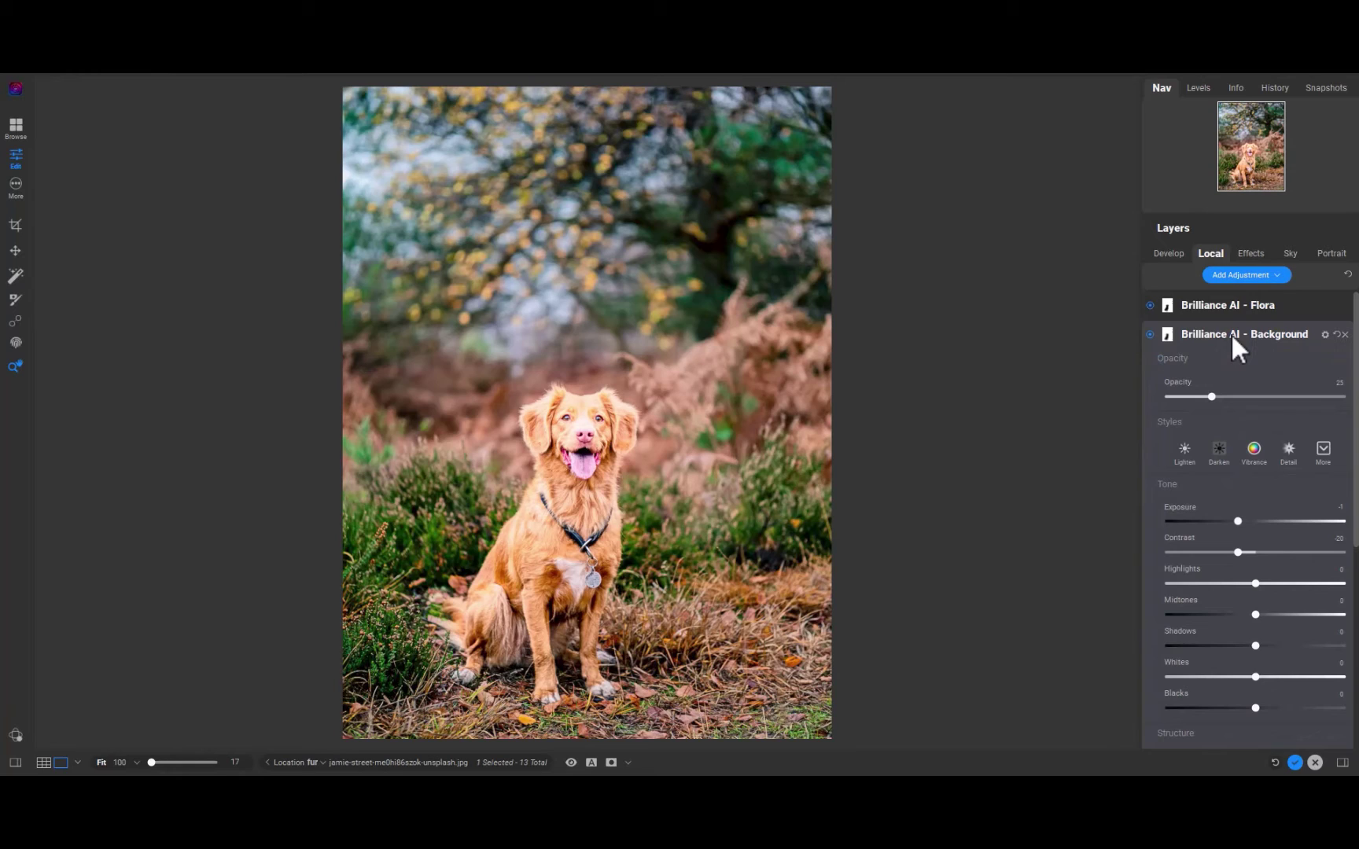
pyautogui.scroll(-1, 1231, 333)
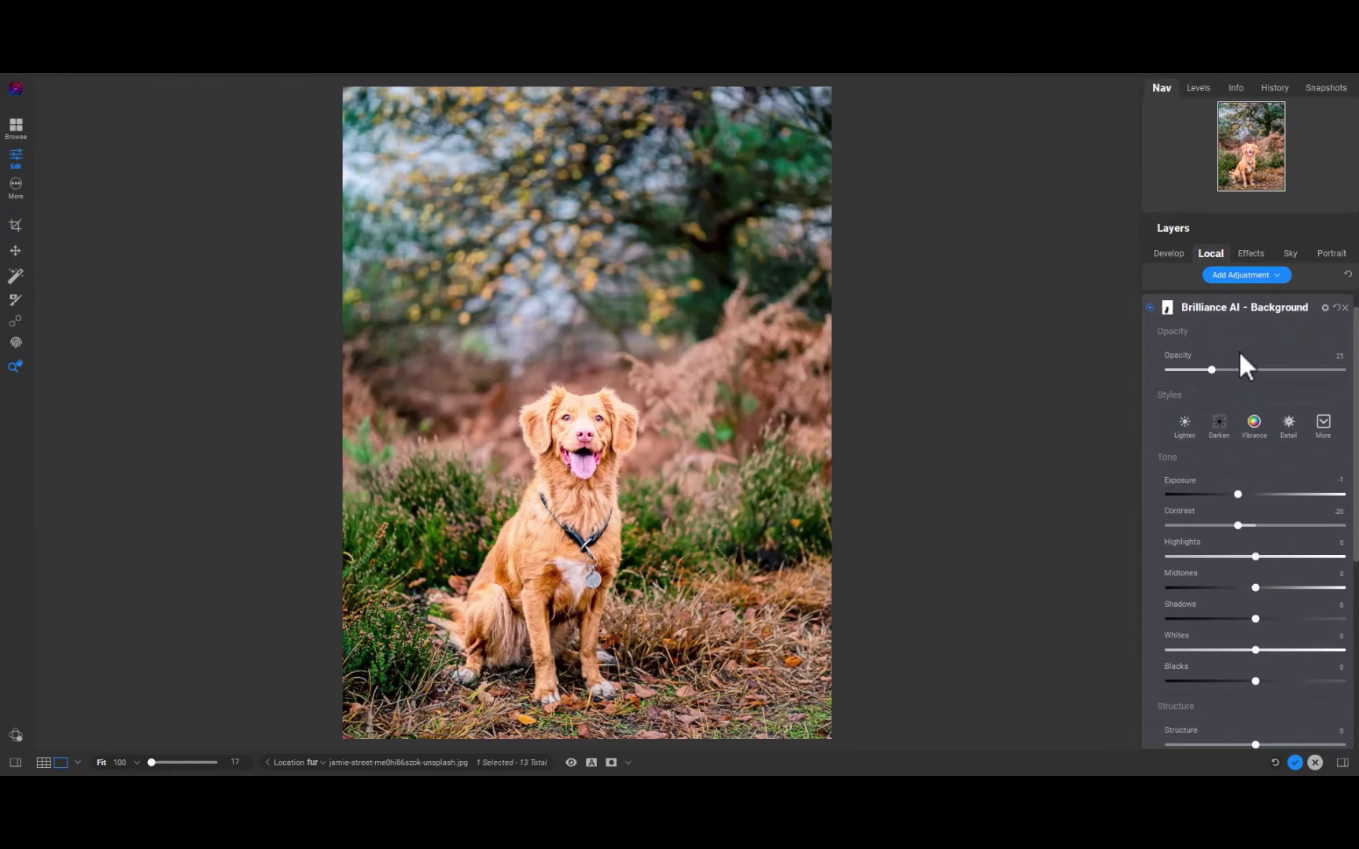
pyautogui.press('/')
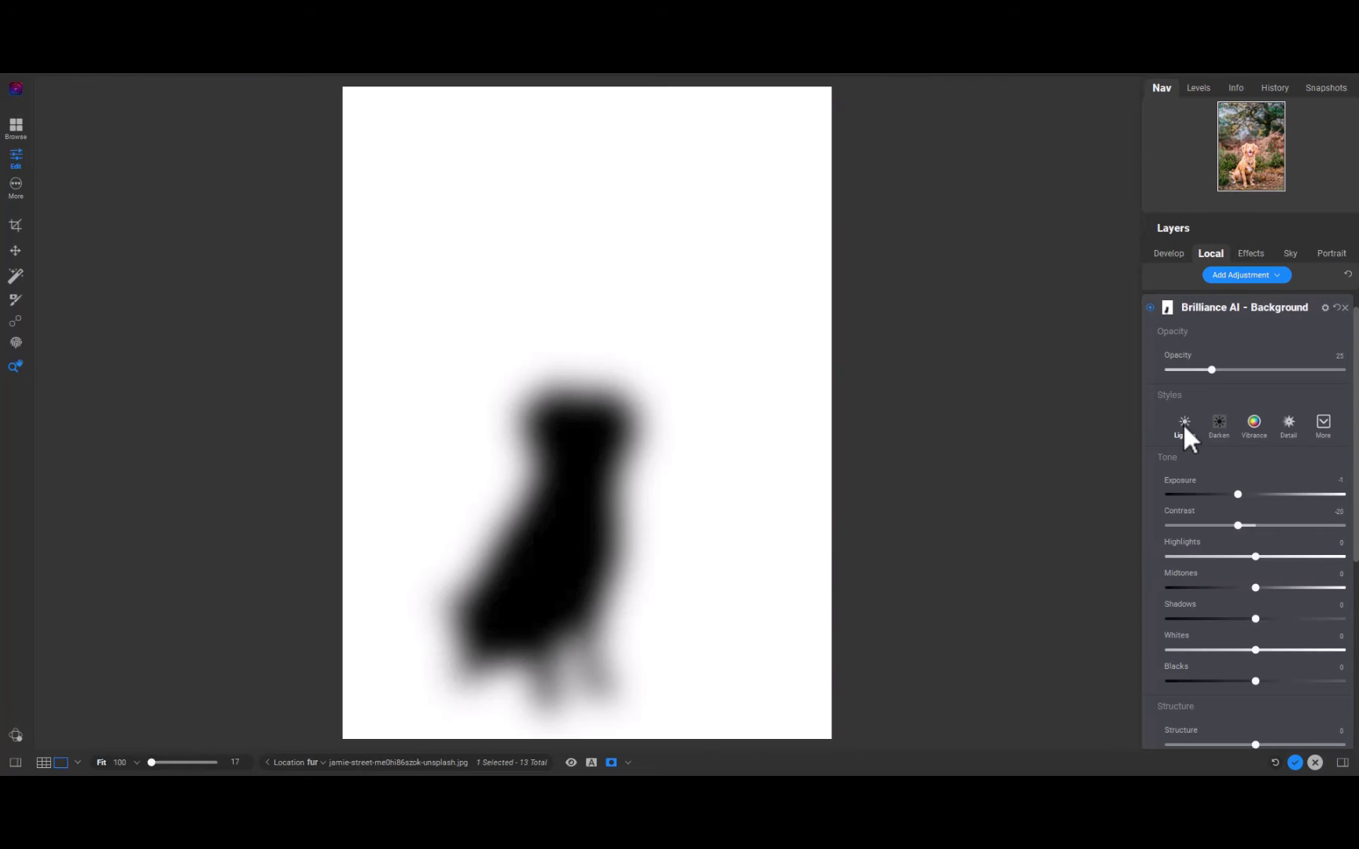
pyautogui.press('/')
pyautogui.moveTo(1226, 494); pyautogui.dragTo(1223, 493)
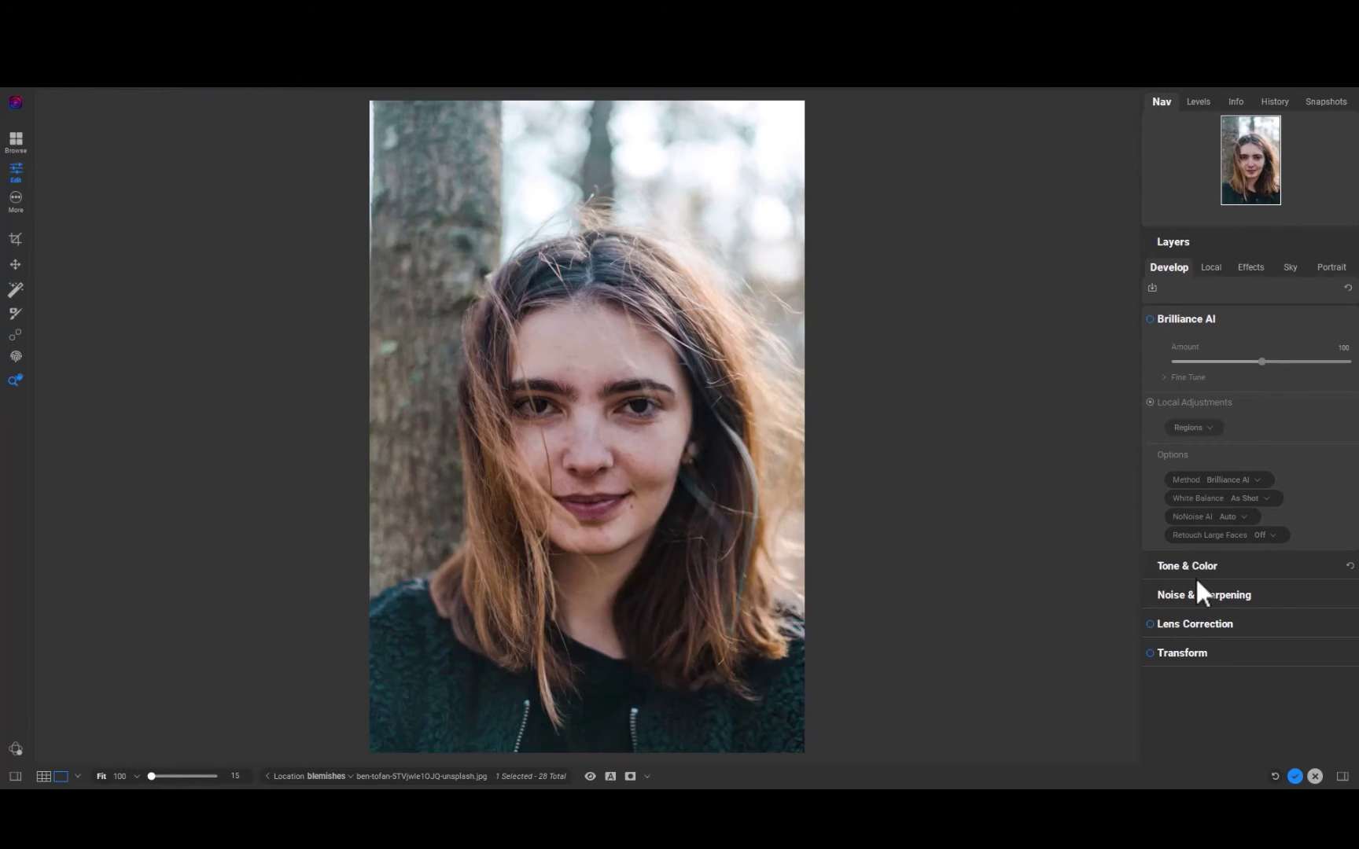
# Step: Apply Brilliance AI to the portrait at about Amount 29 with Retouch Large Faces On
pyautogui.click(1150, 319)
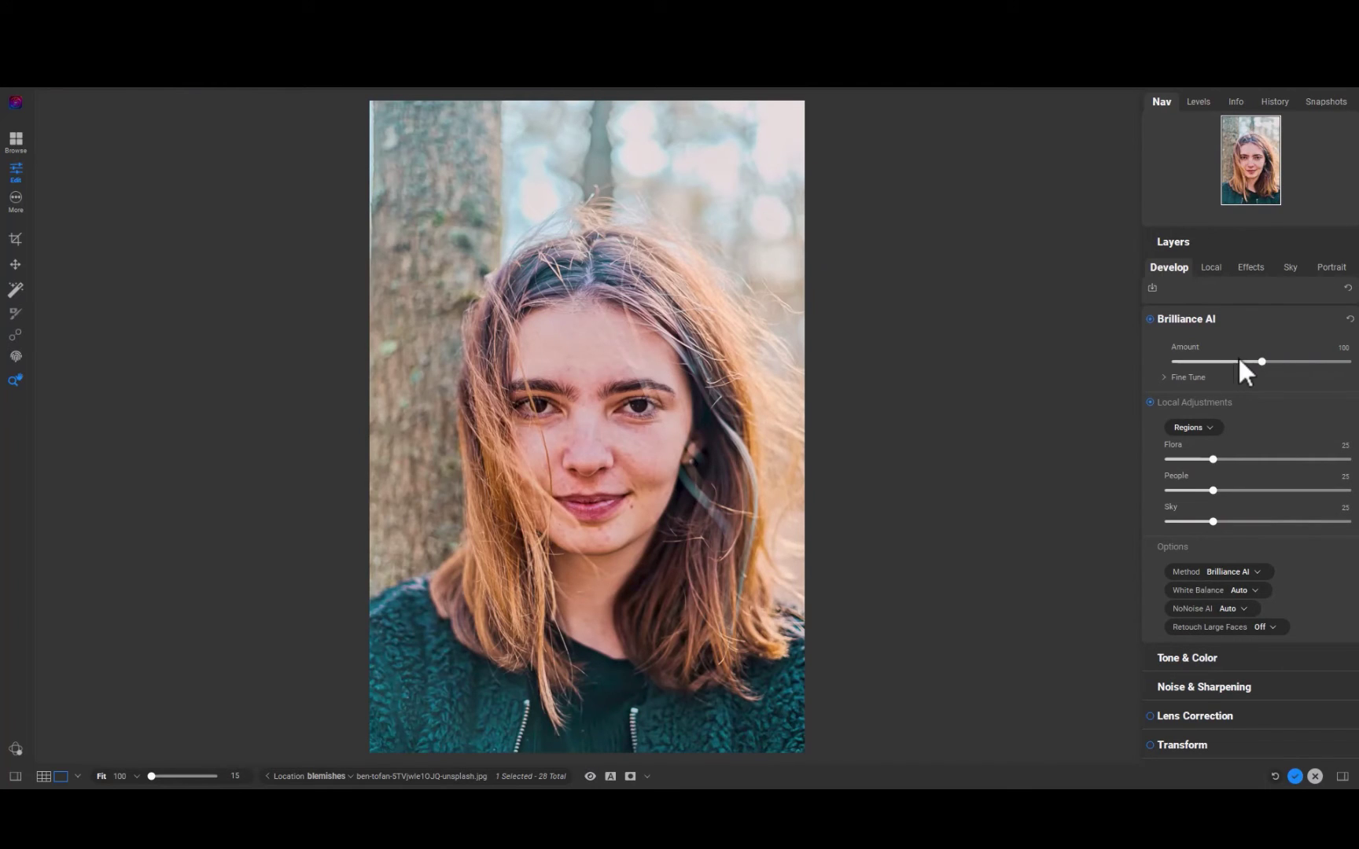
pyautogui.click(1218, 362)
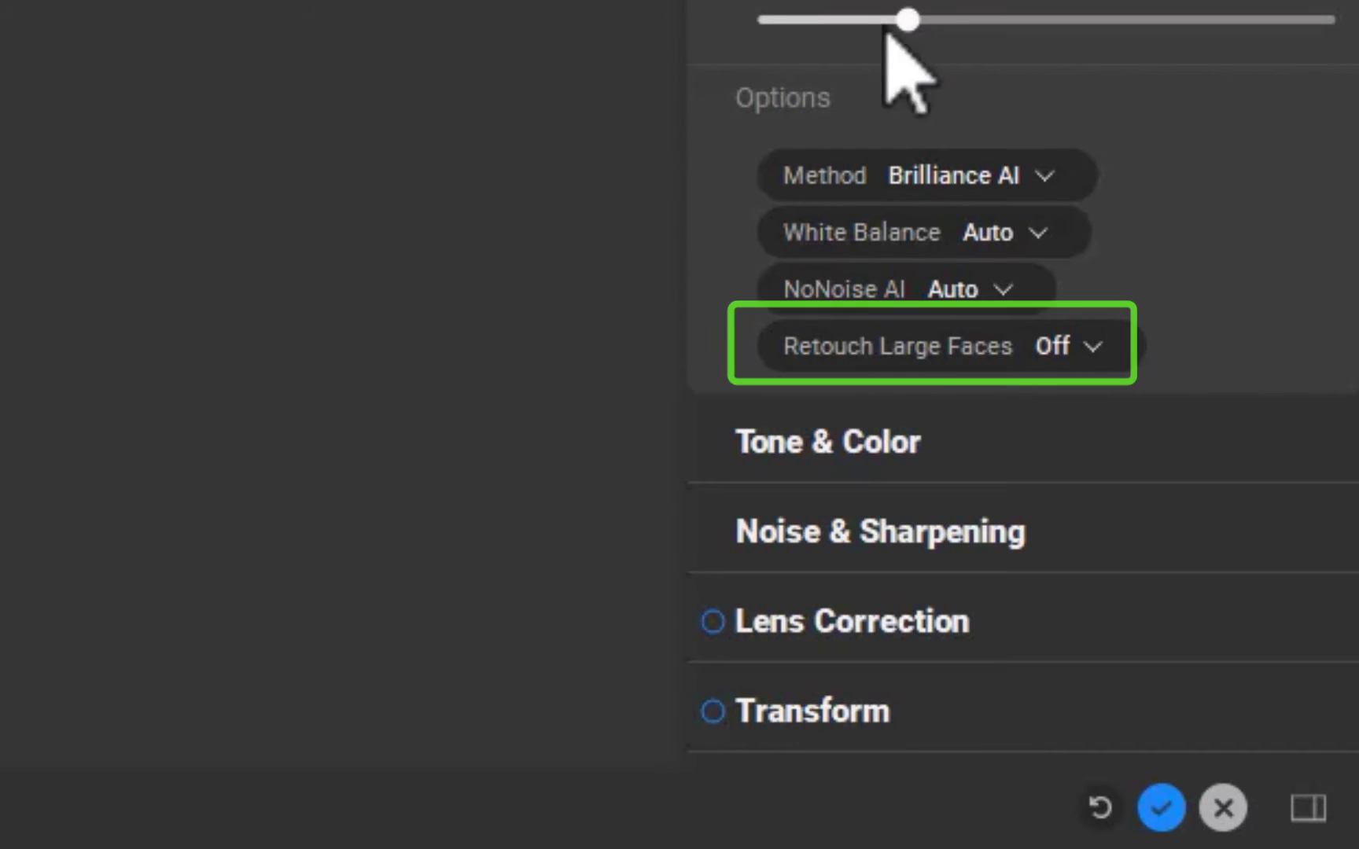
pyautogui.click(1073, 354)
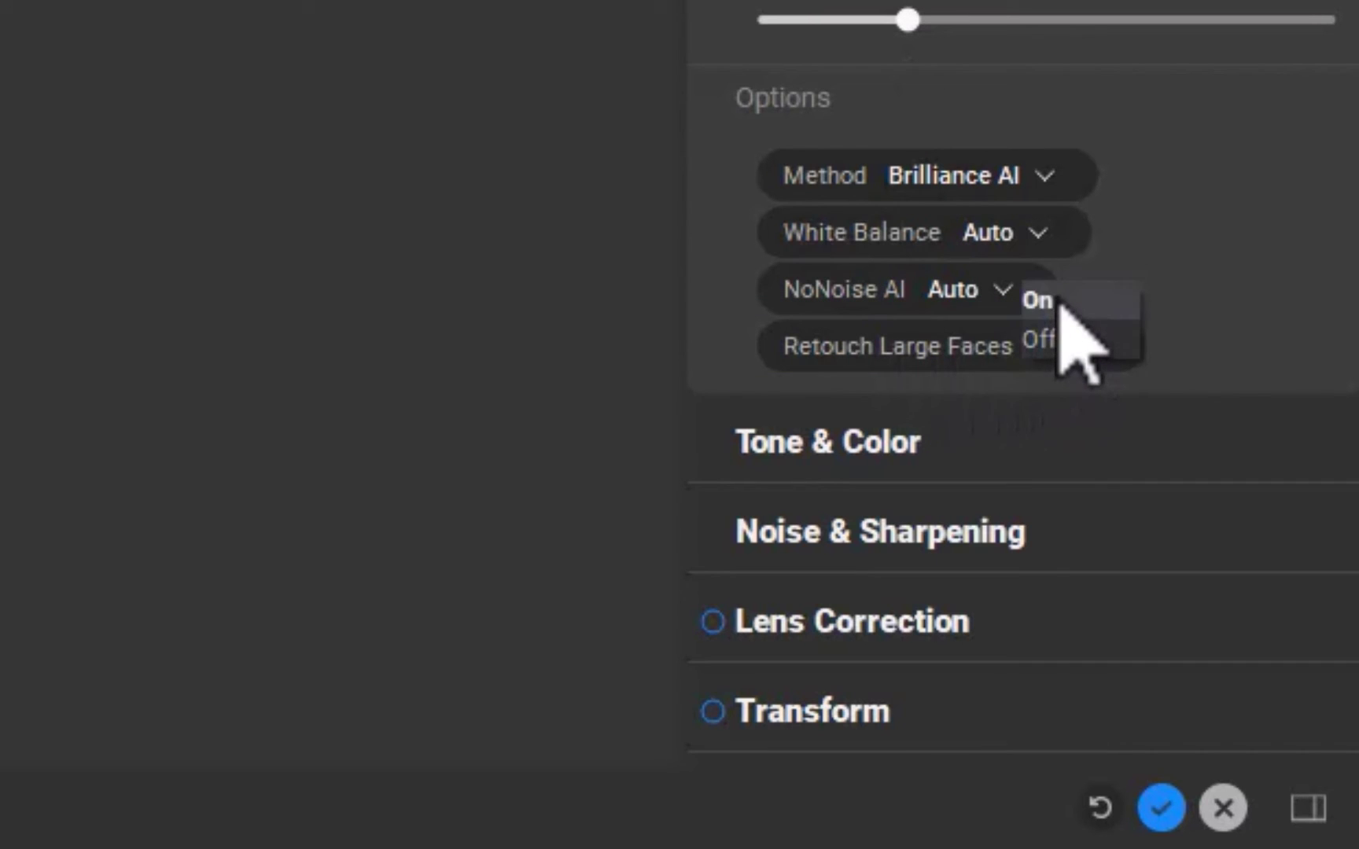
pyautogui.click(1054, 300)
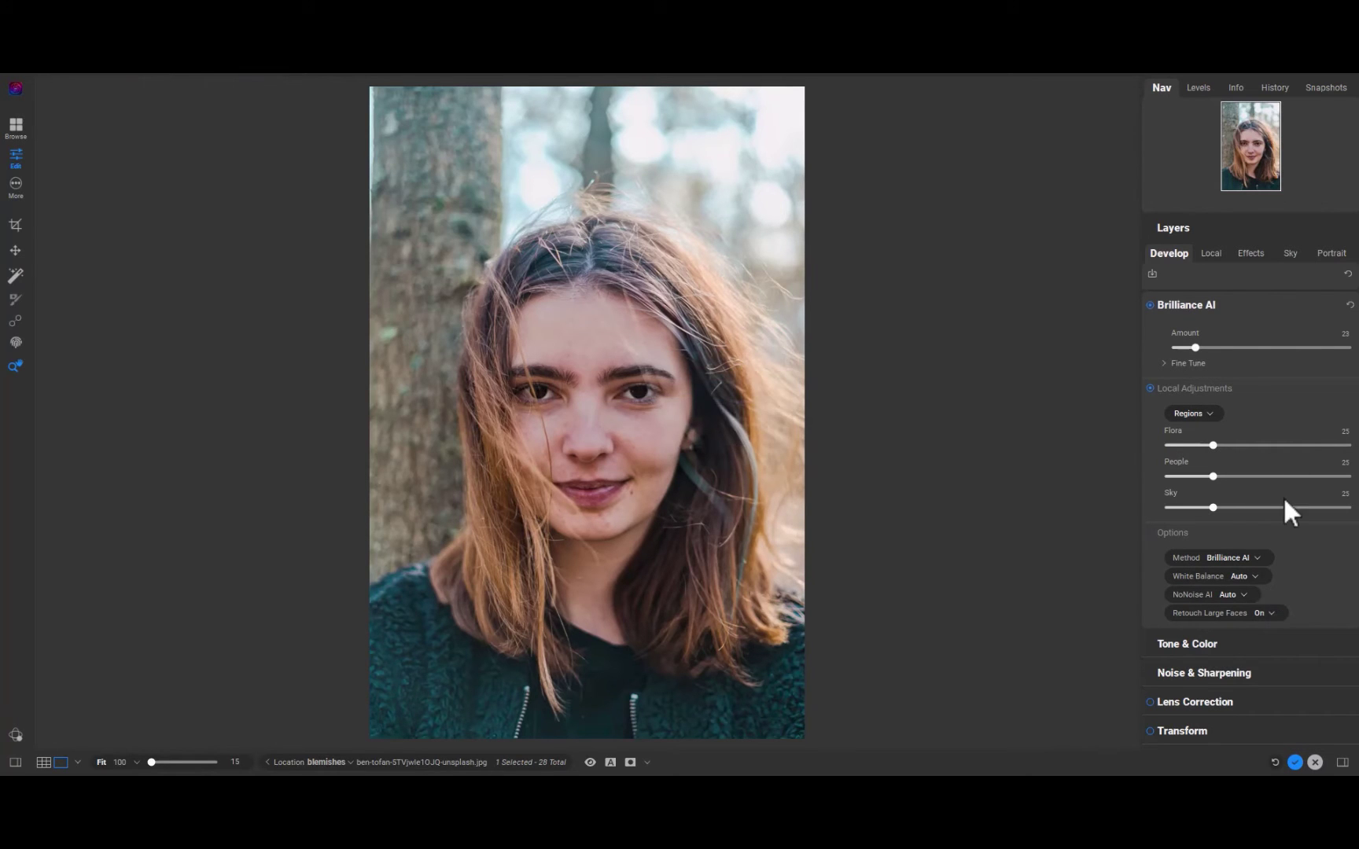
# Step: In the Portrait settings, set Face Brightness 58, Blemishes 67 and Smoothing 39
pyautogui.click(1332, 254)
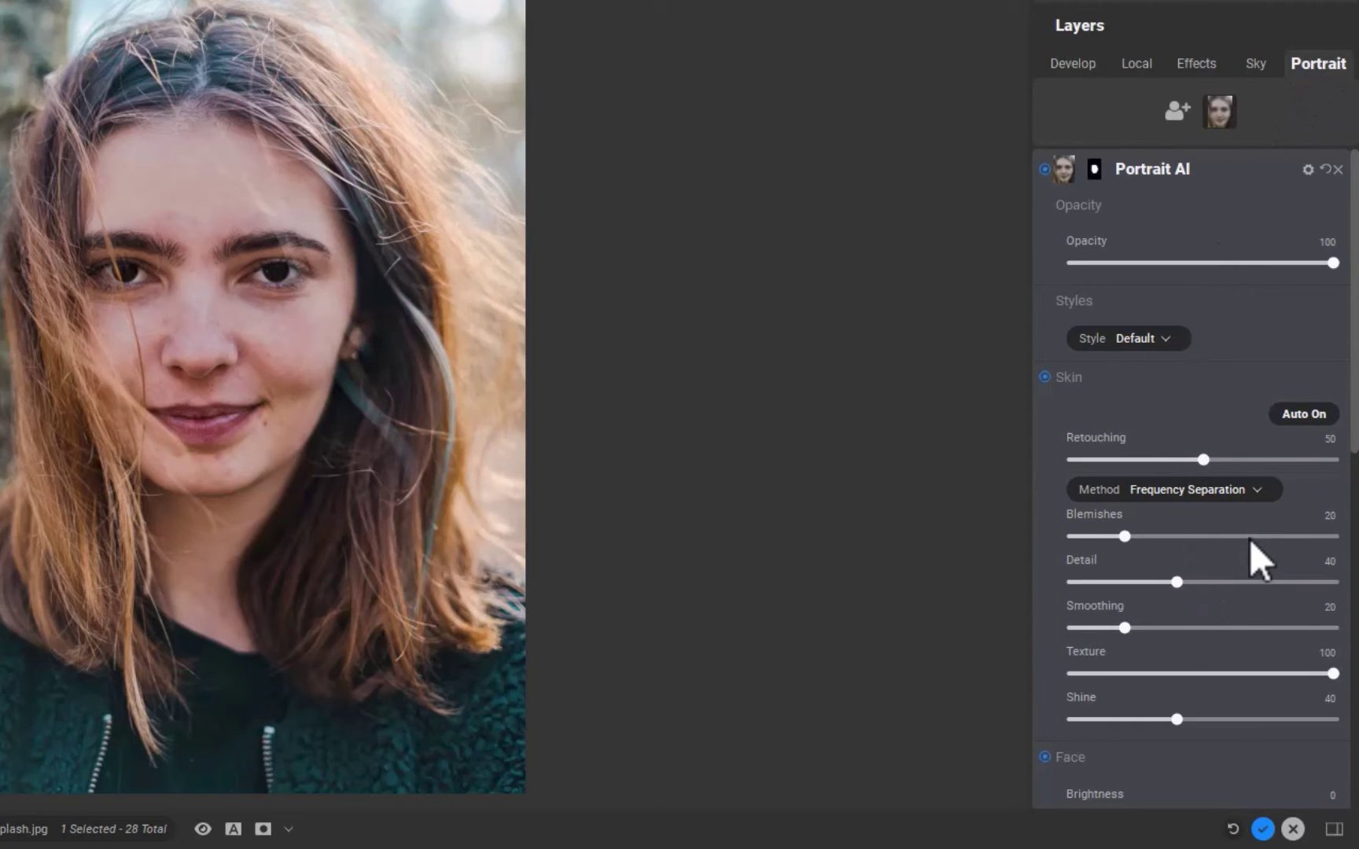
pyautogui.scroll(-3, 1249, 543)
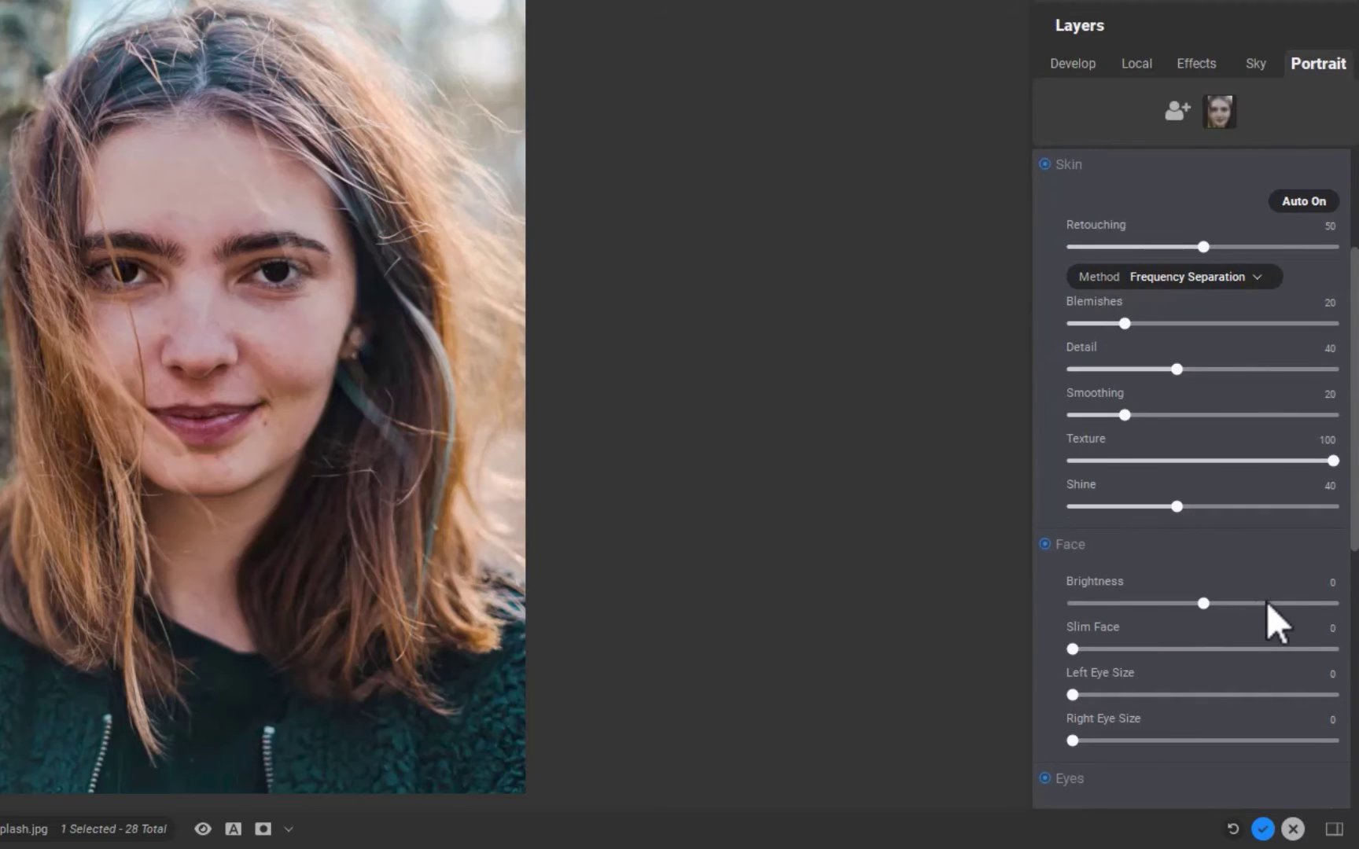
pyautogui.moveTo(1267, 604); pyautogui.dragTo(1277, 603)
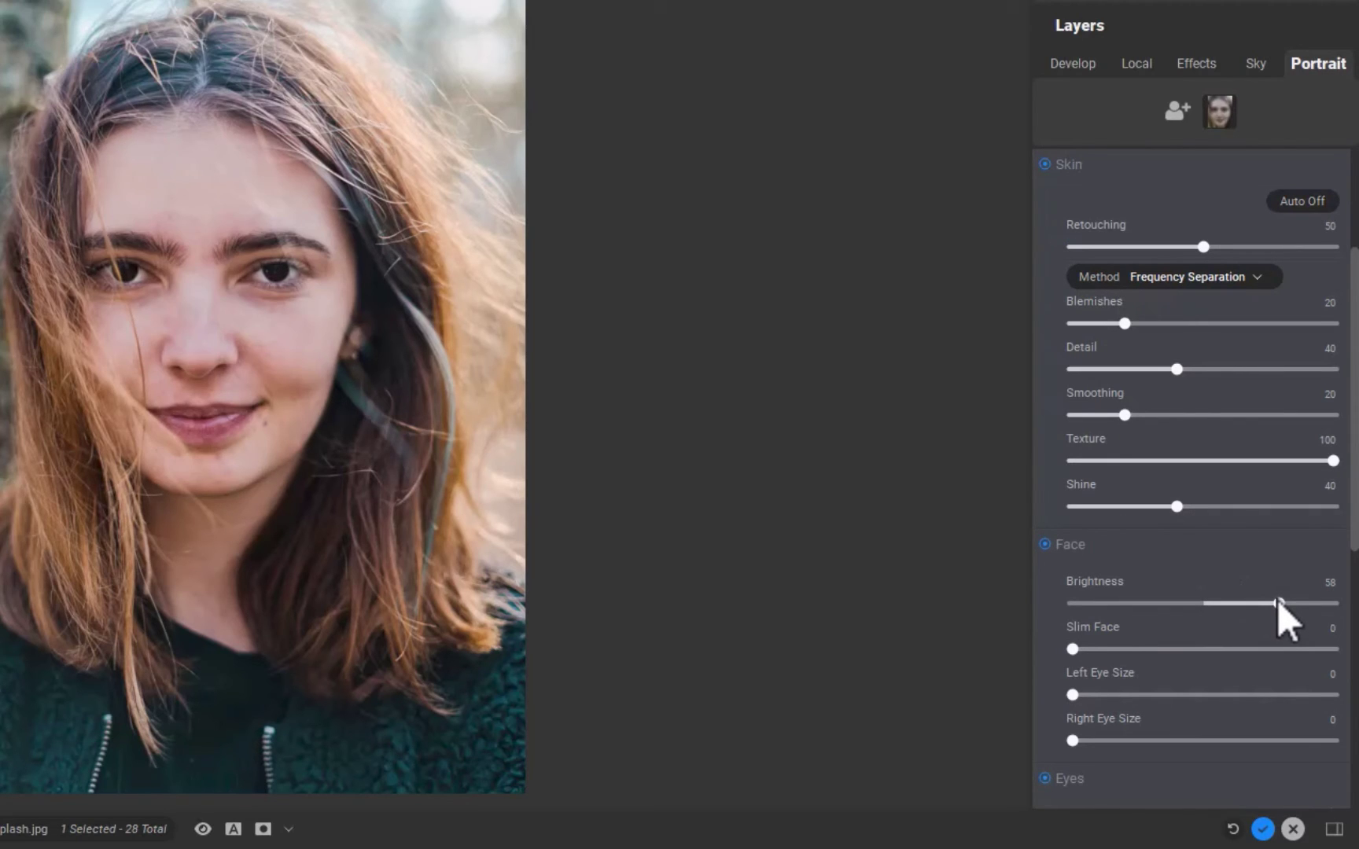
pyautogui.click(1246, 323)
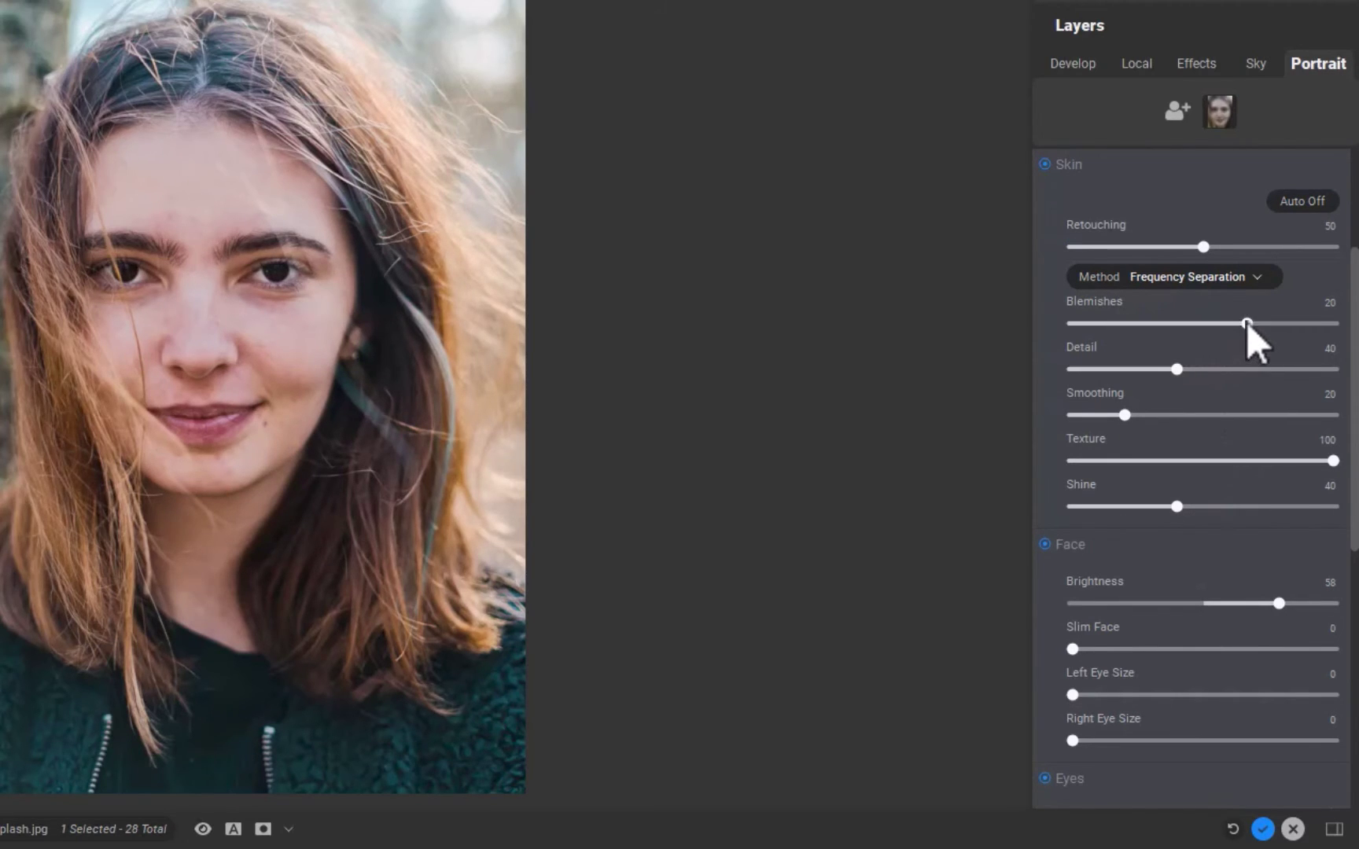
pyautogui.click(1175, 416)
# Step: Toggle the preview to compare the retouched portrait with the original
pyautogui.scroll(-7, 1175, 416)
pyautogui.click(202, 829)
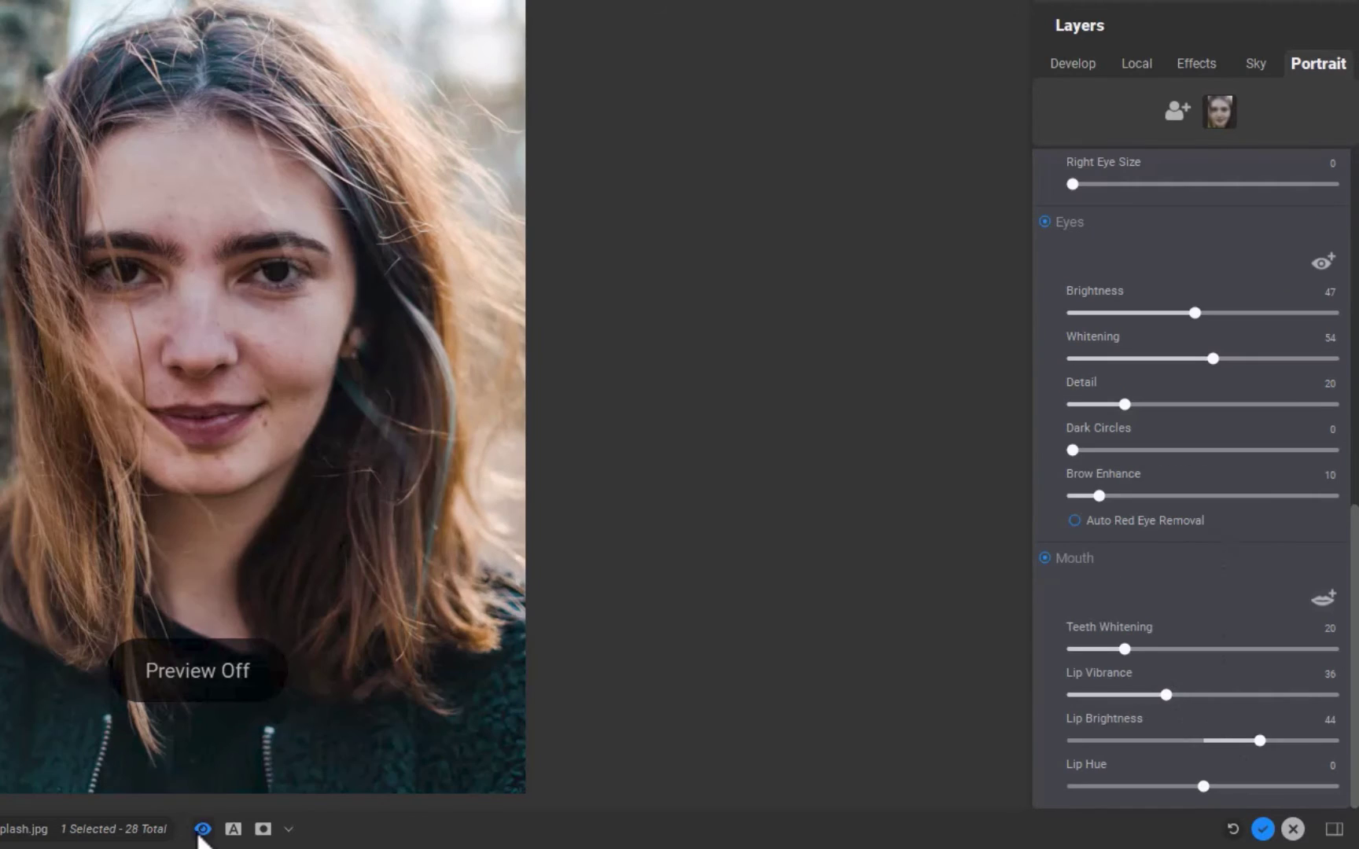
pyautogui.click(201, 833)
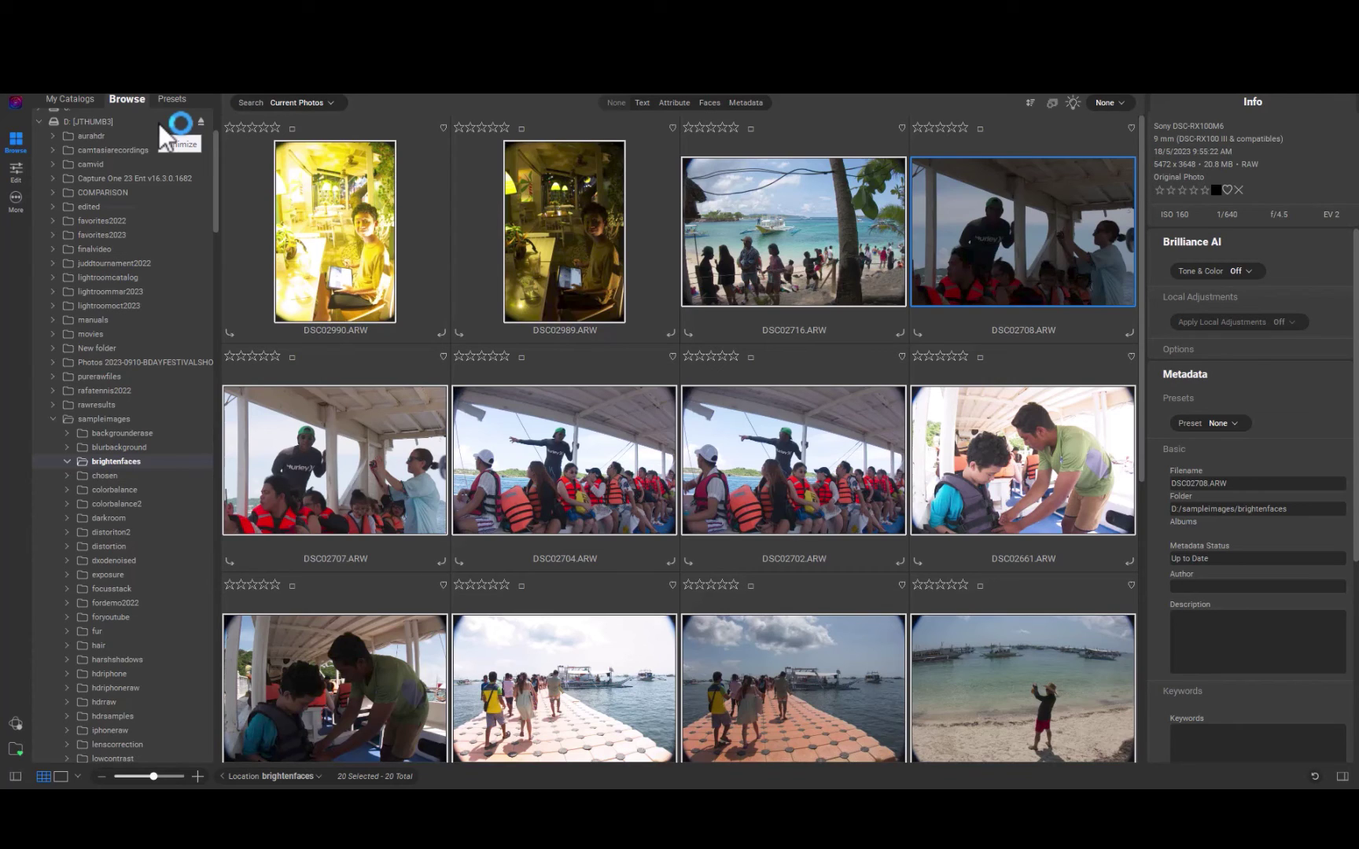
# Step: In Edit > Preferences, set Brilliance AI to apply NoNoise AI to RAW photos above 6400
pyautogui.click(39, 82)
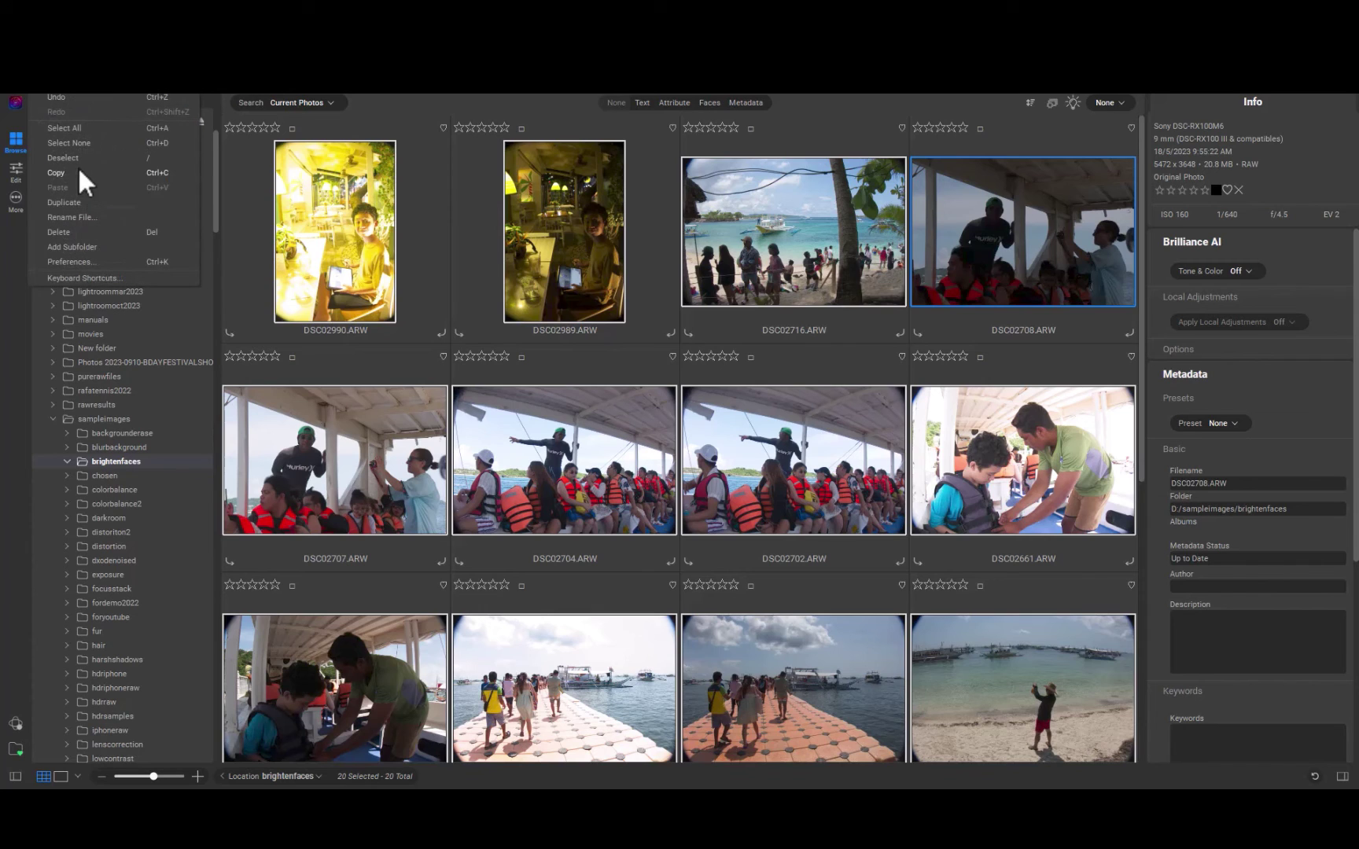
pyautogui.click(88, 262)
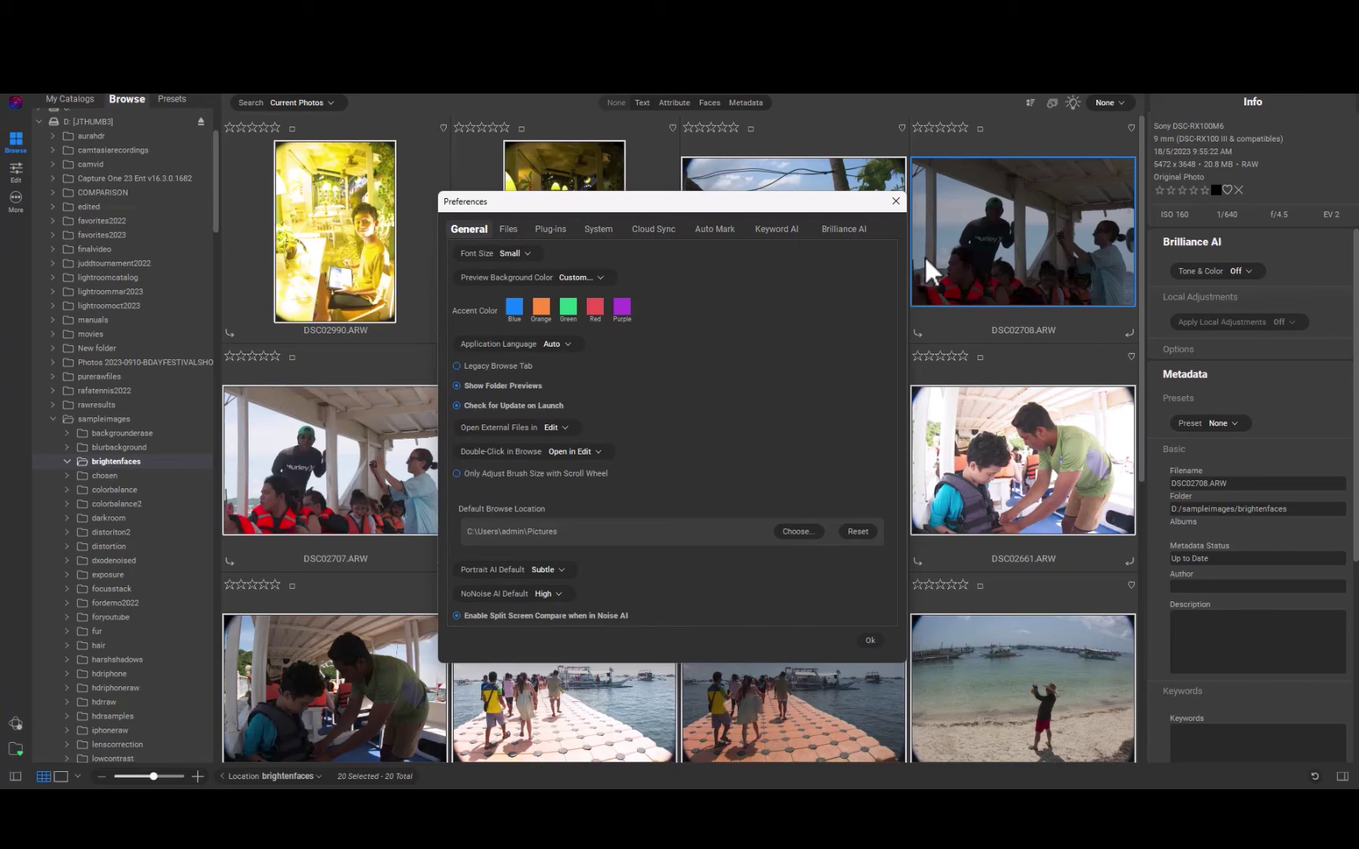
pyautogui.click(850, 230)
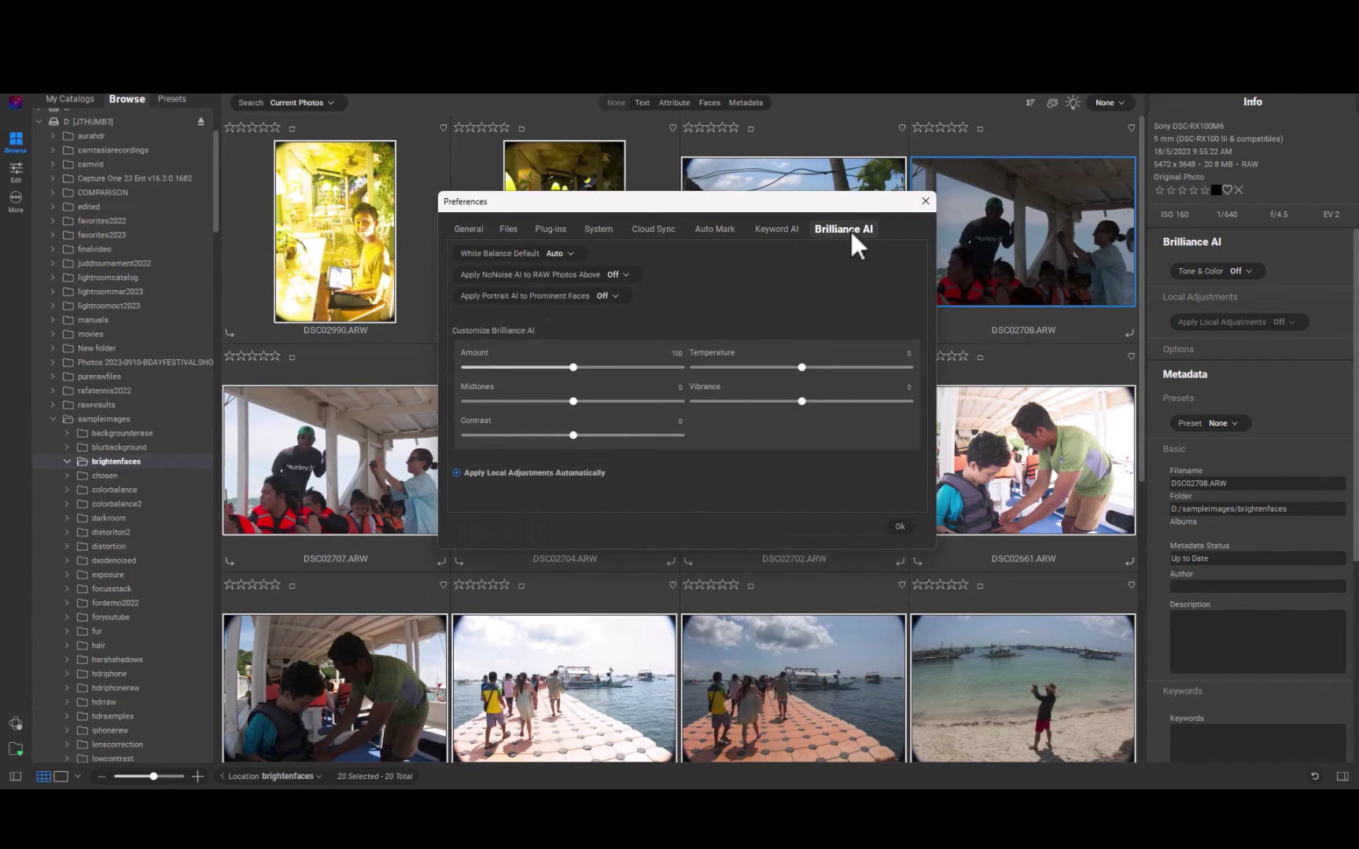
pyautogui.click(617, 274)
pyautogui.click(612, 336)
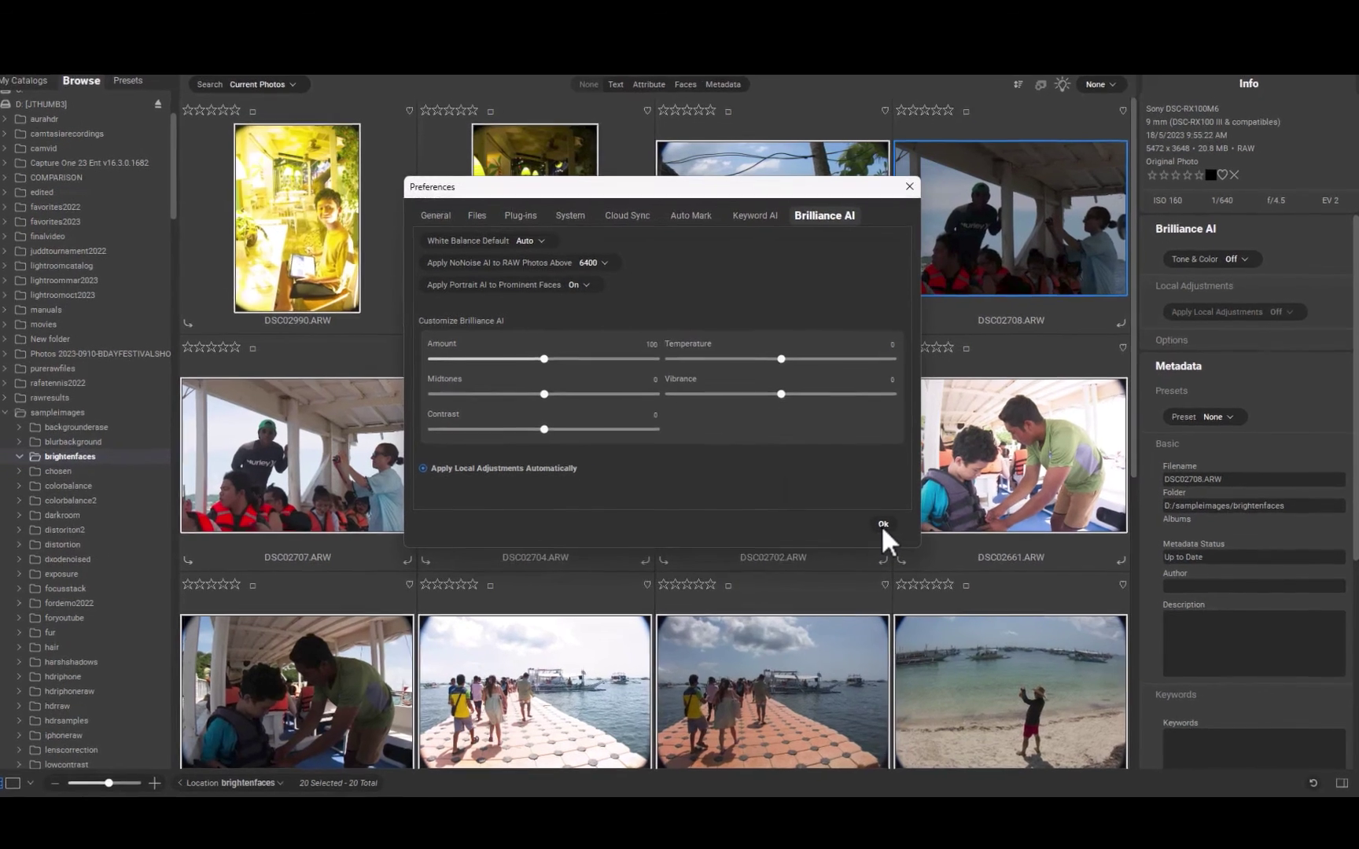
# Step: Close Preferences and turn Brilliance AI Tone & Color on for the 20 selected photos
pyautogui.click(899, 527)
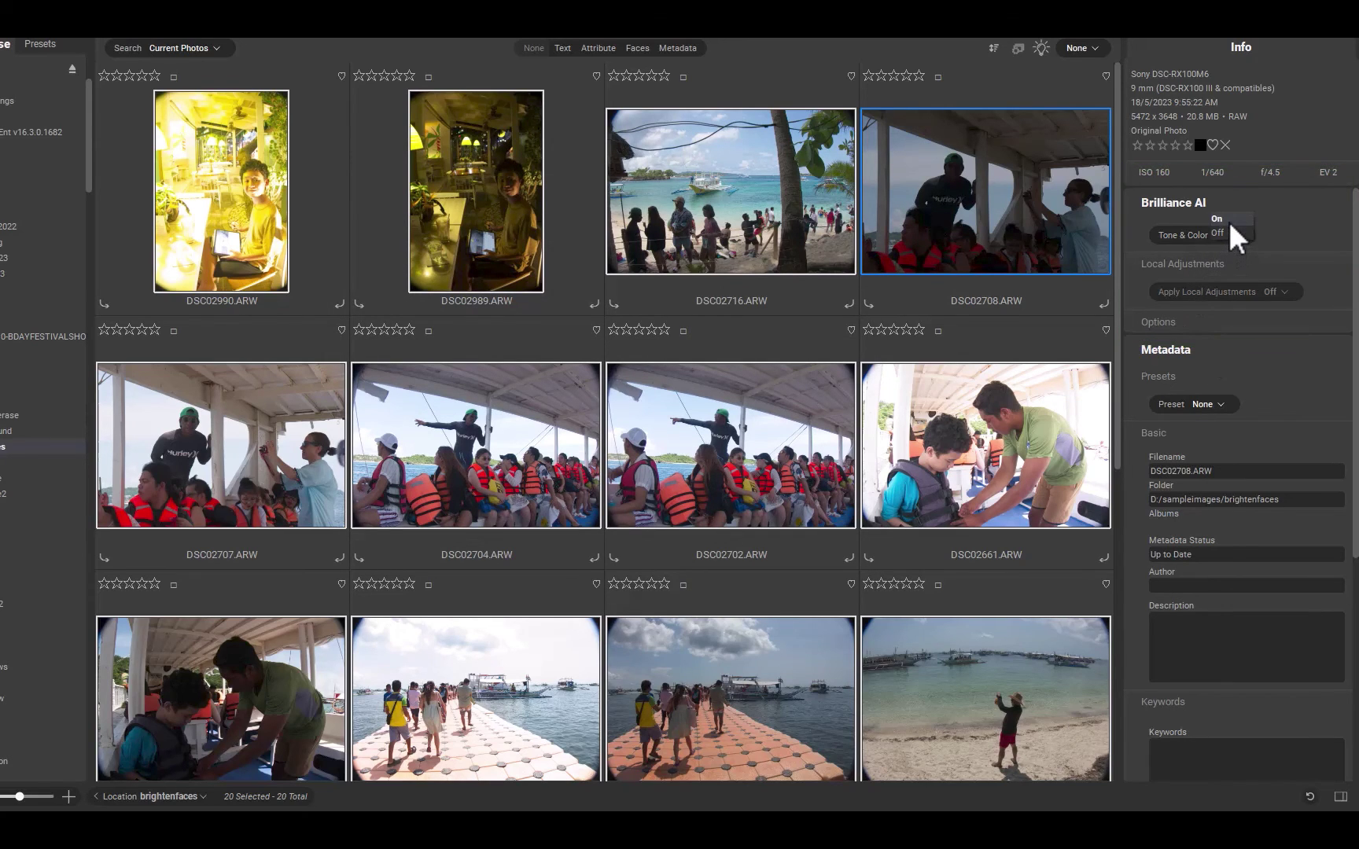
pyautogui.click(1229, 221)
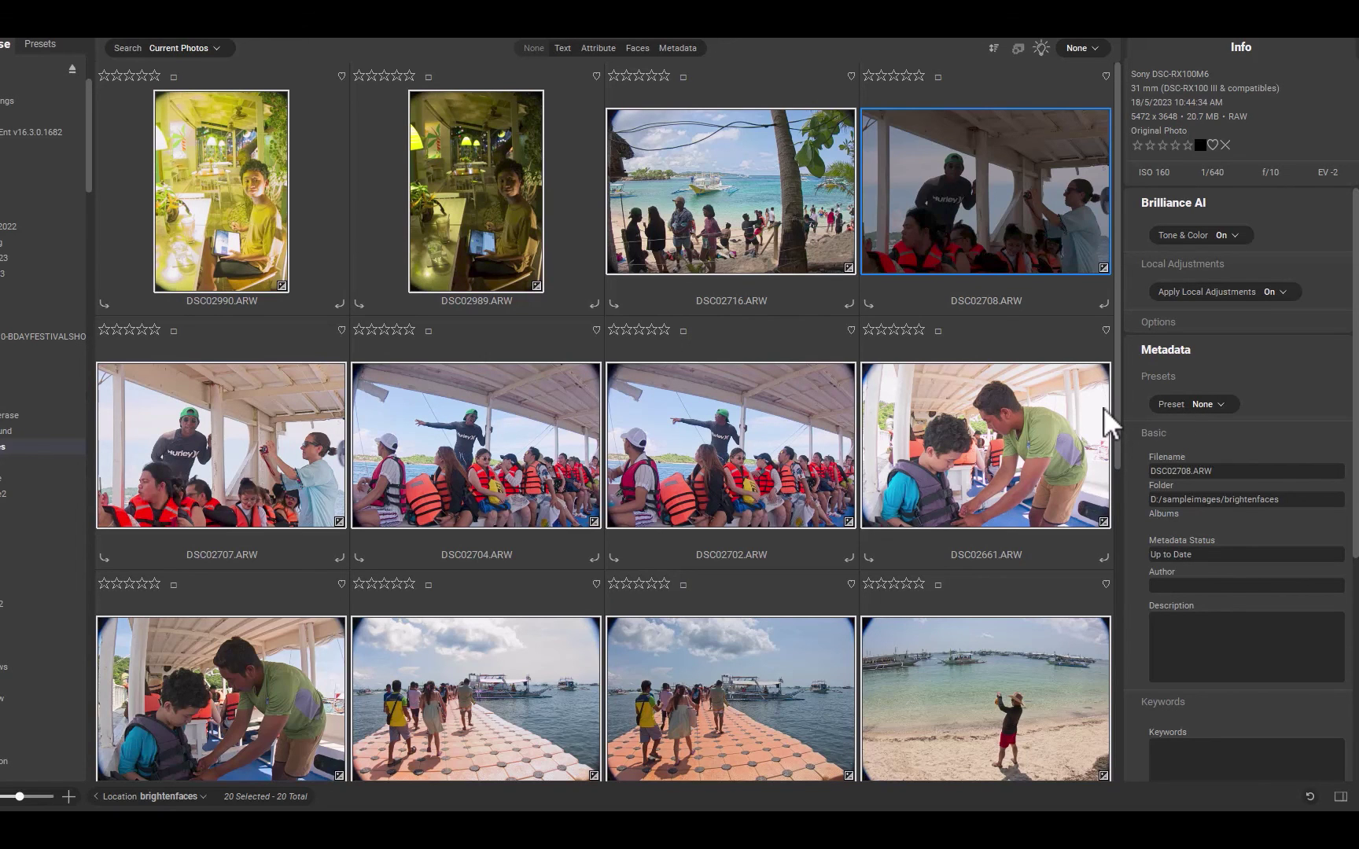
pyautogui.scroll(-5, 1104, 407)
# Step: Switch Brilliance AI Tone & Color off to compare, then set it back to On
pyautogui.click(1225, 245)
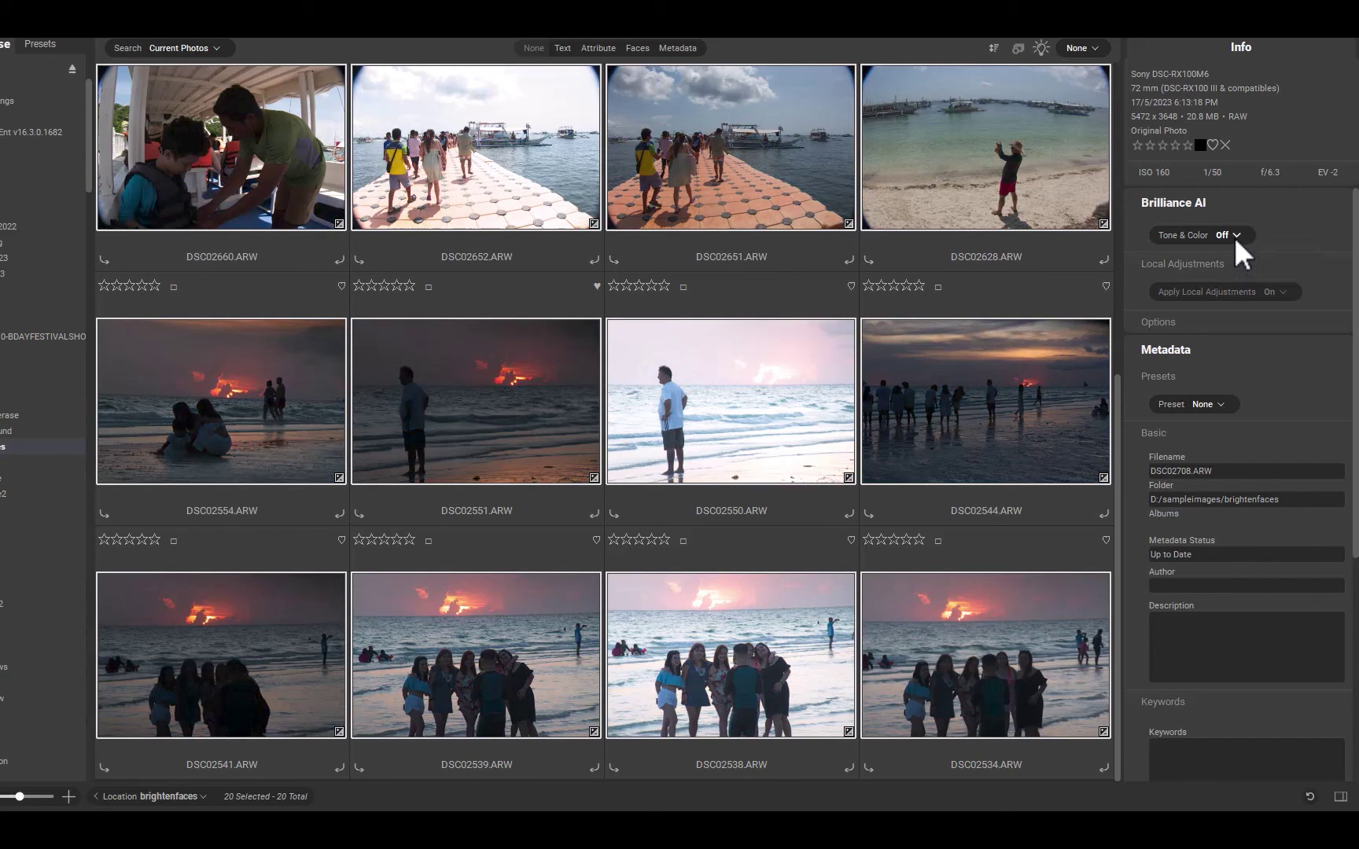
pyautogui.click(1234, 237)
pyautogui.click(1231, 223)
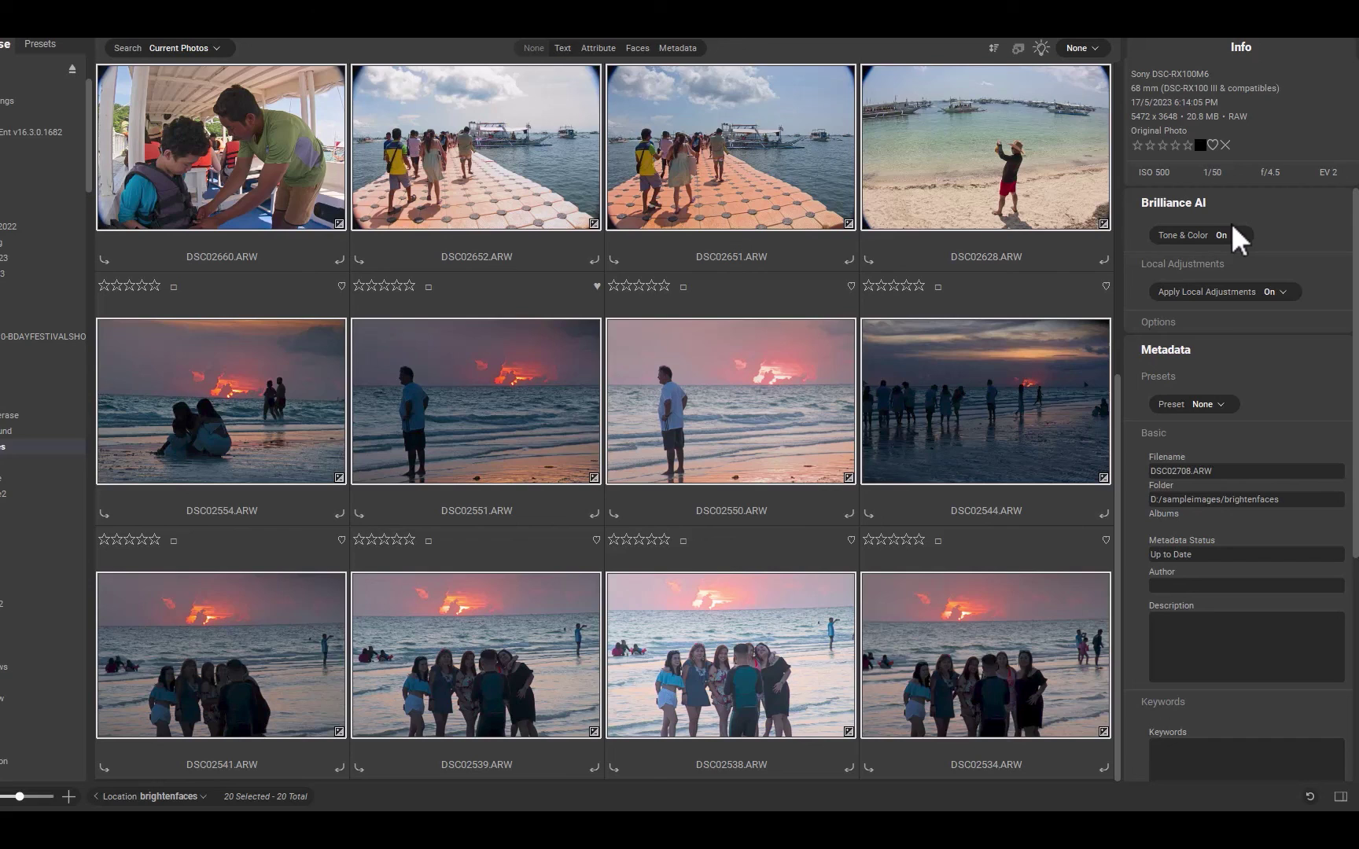
pyautogui.click(1226, 234)
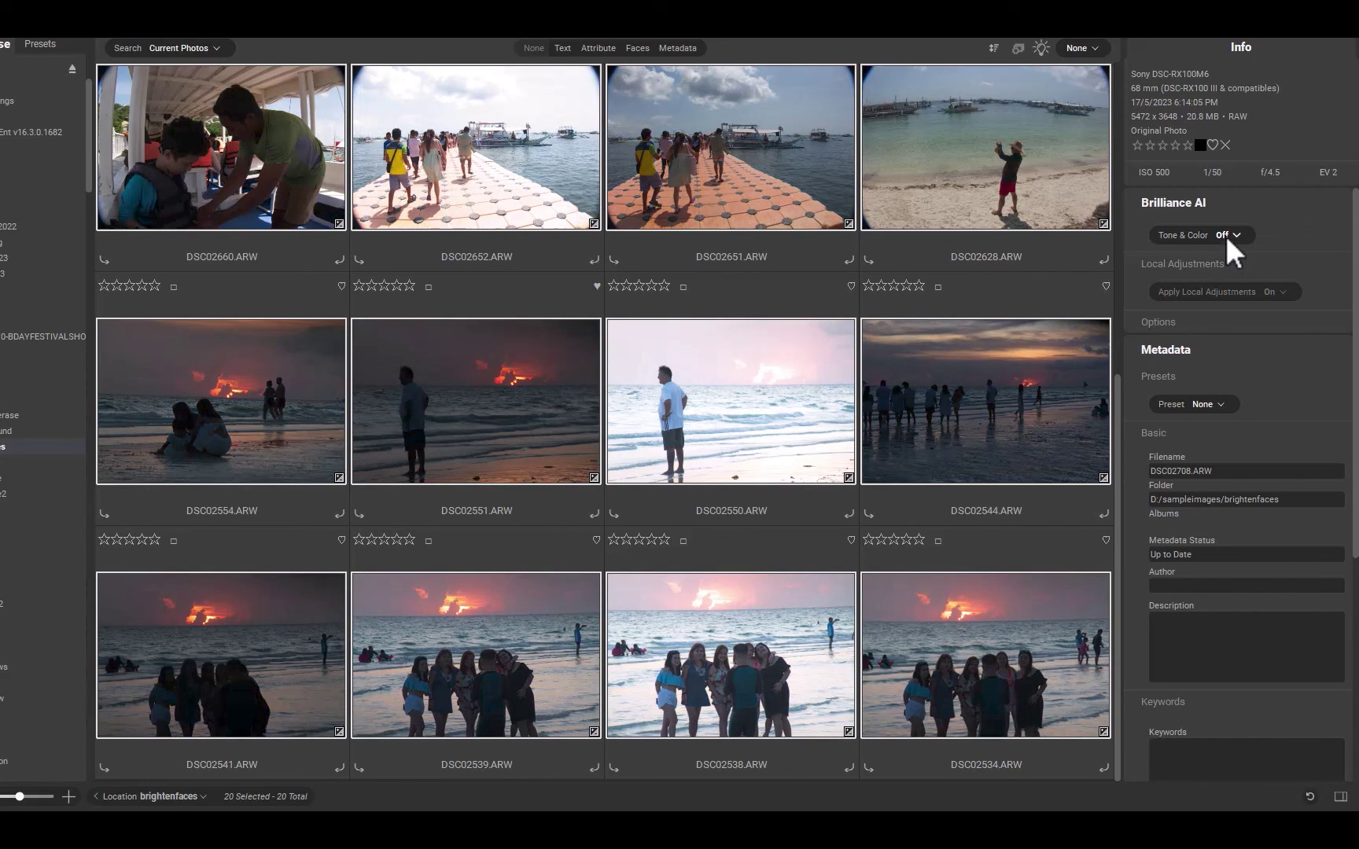
pyautogui.click(1228, 236)
pyautogui.click(1225, 224)
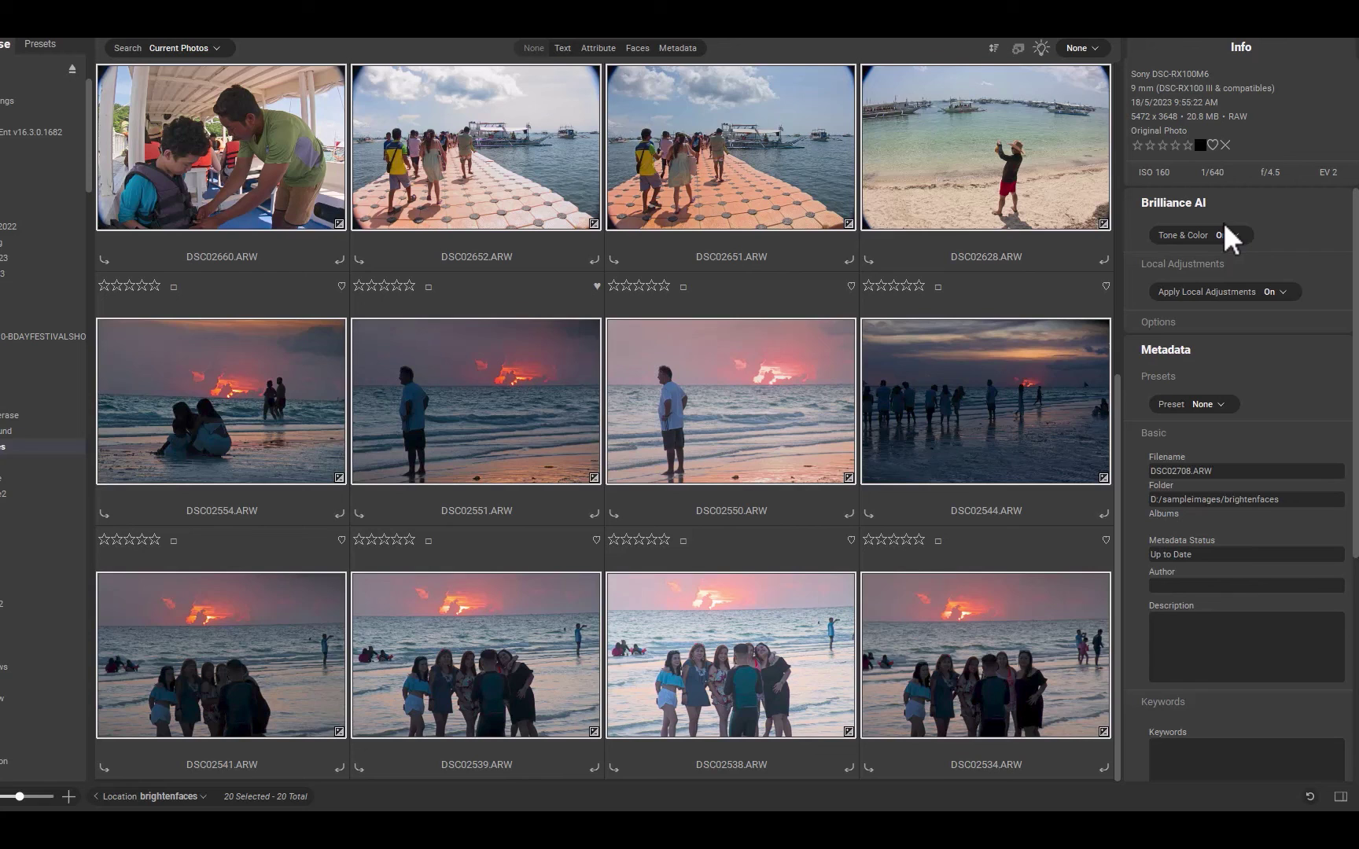
pyautogui.scroll(5, 1027, 540)
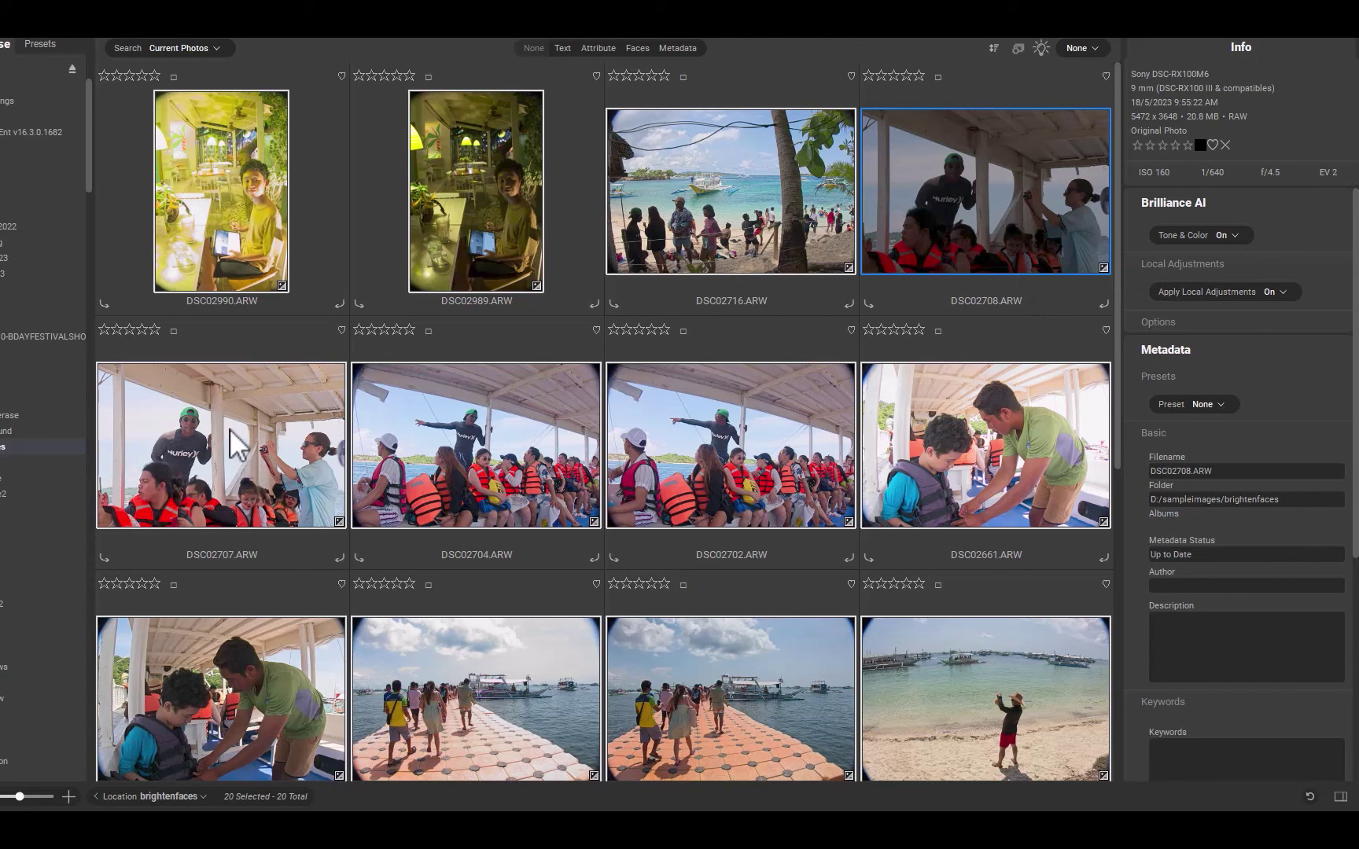
pyautogui.click(470, 425)
pyautogui.doubleClick(467, 409)
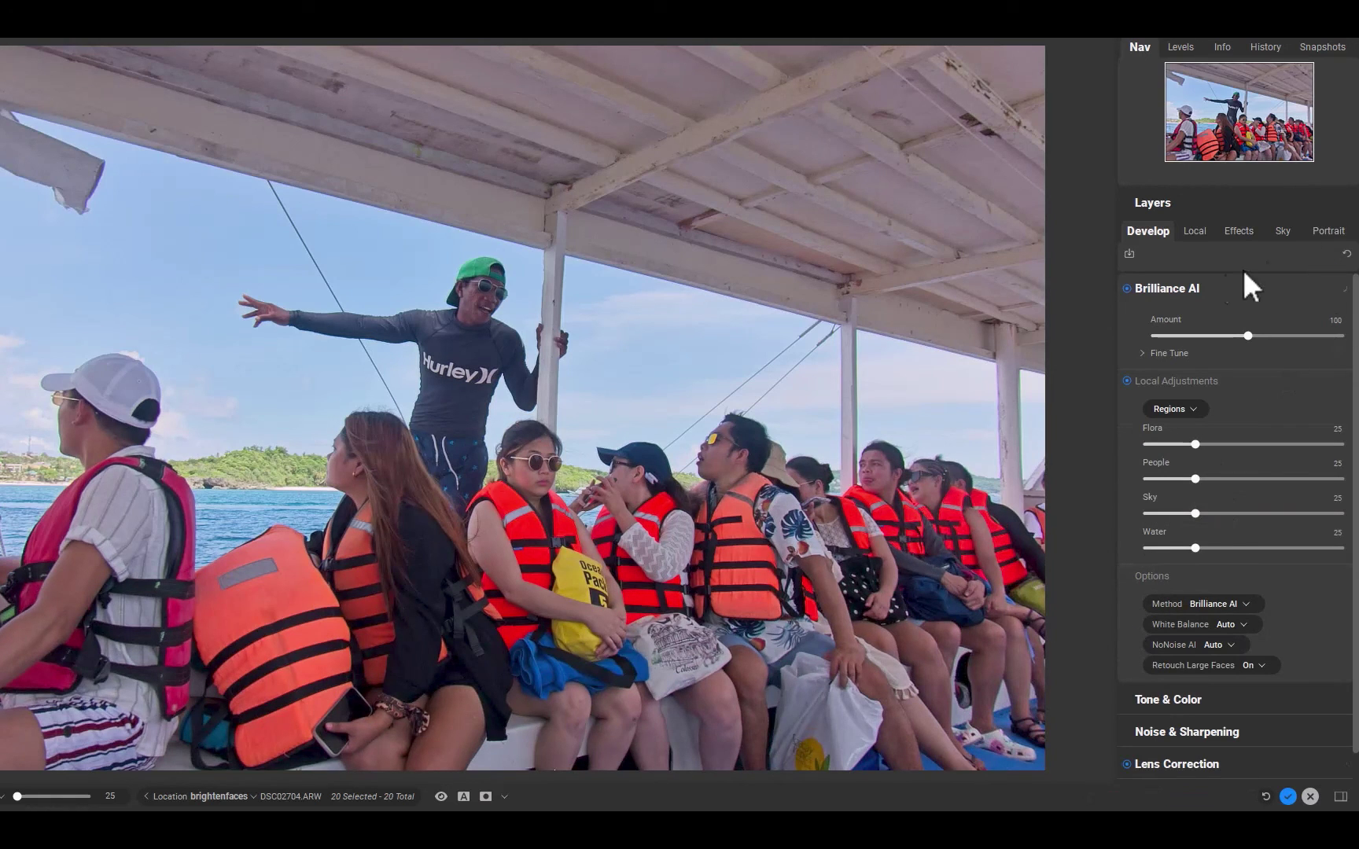
pyautogui.click(1325, 233)
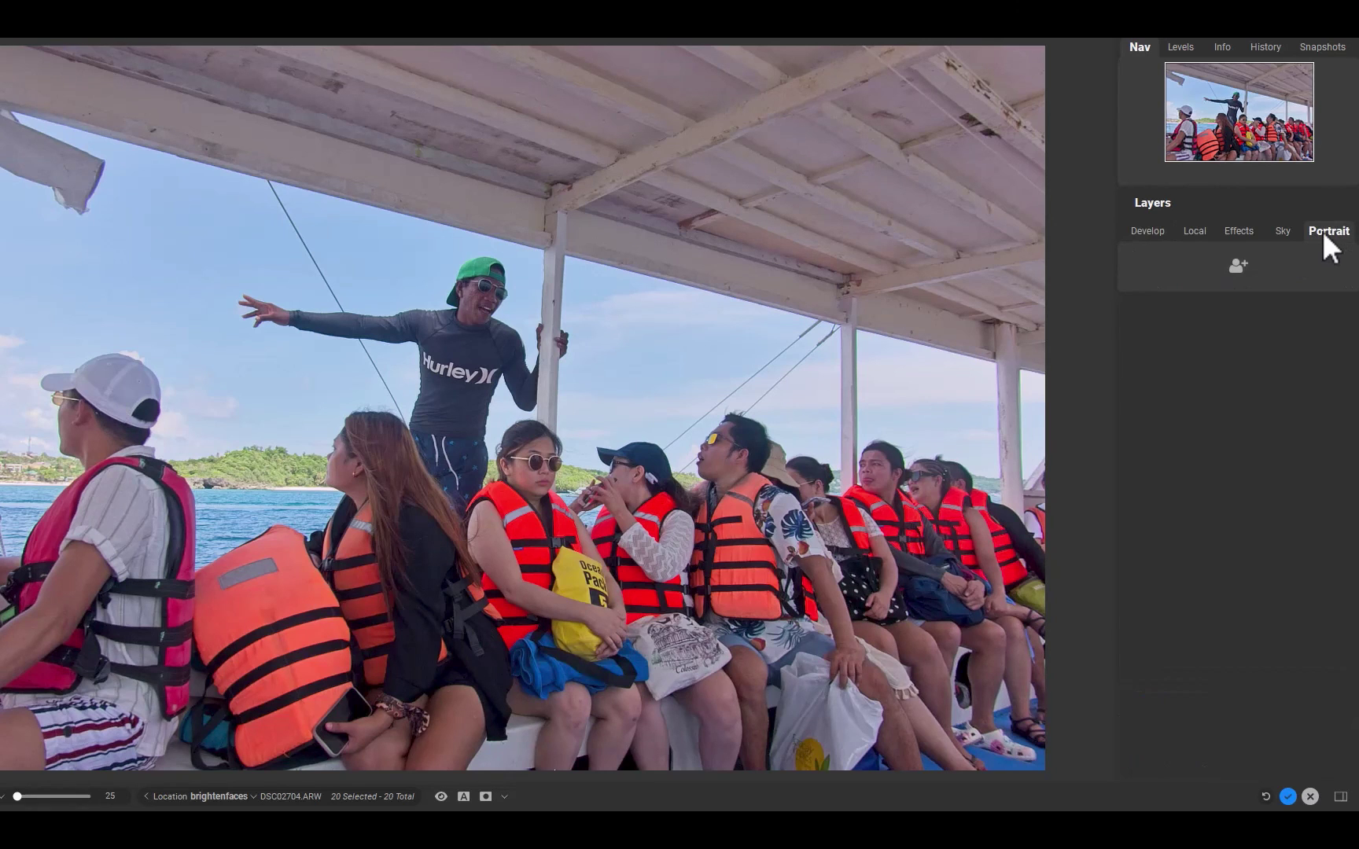
pyautogui.click(1143, 232)
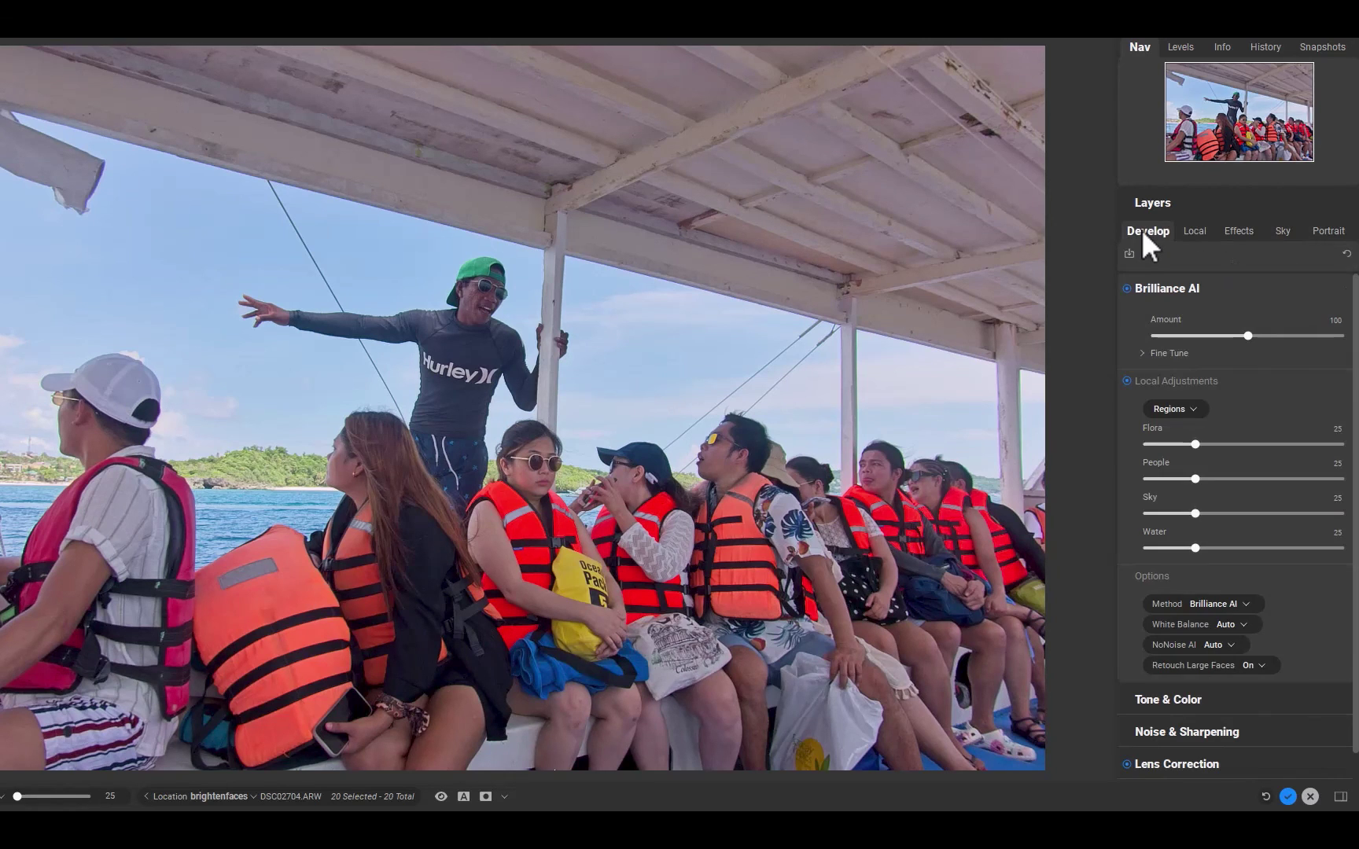